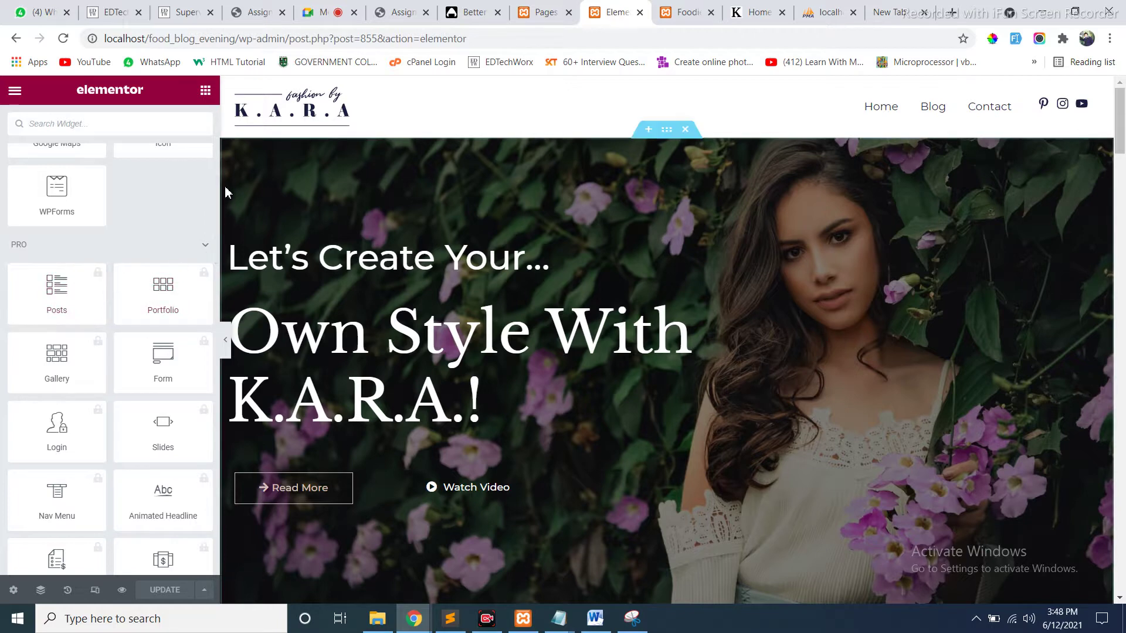
scroll(215, 194, "down", 8)
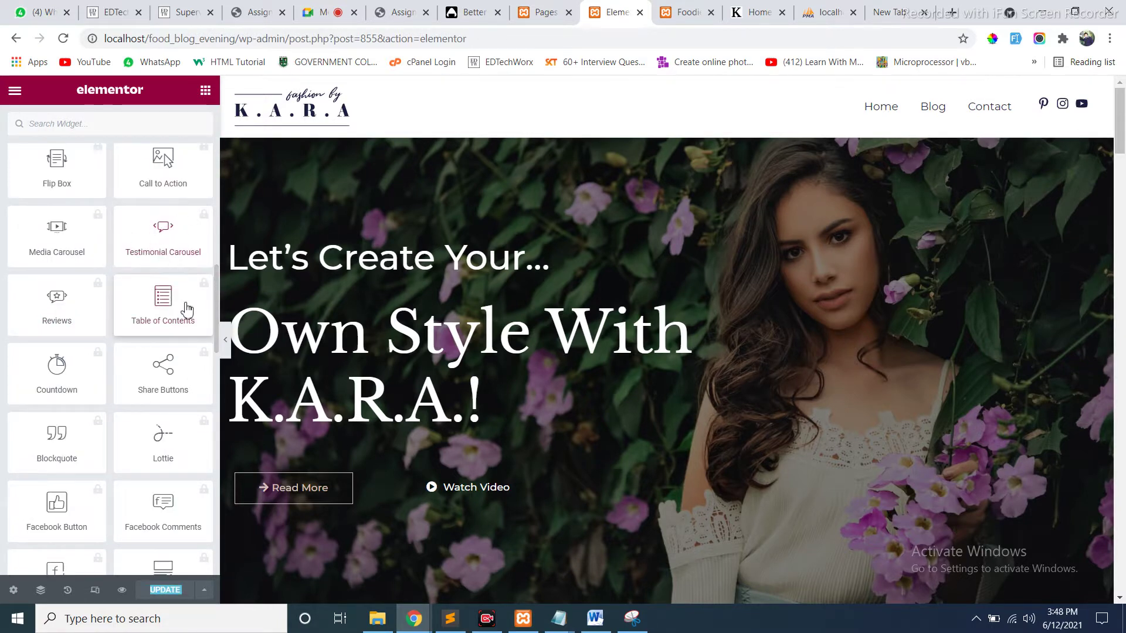
left_click_drag(215, 284, 213, 122)
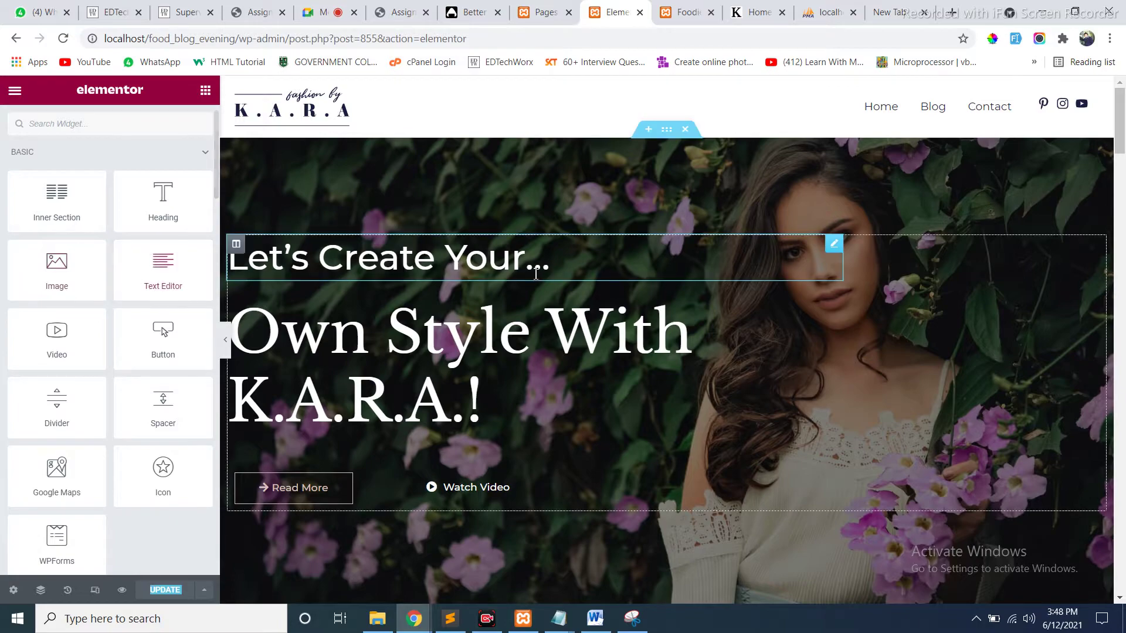
left_click_drag(1120, 129, 1123, 94)
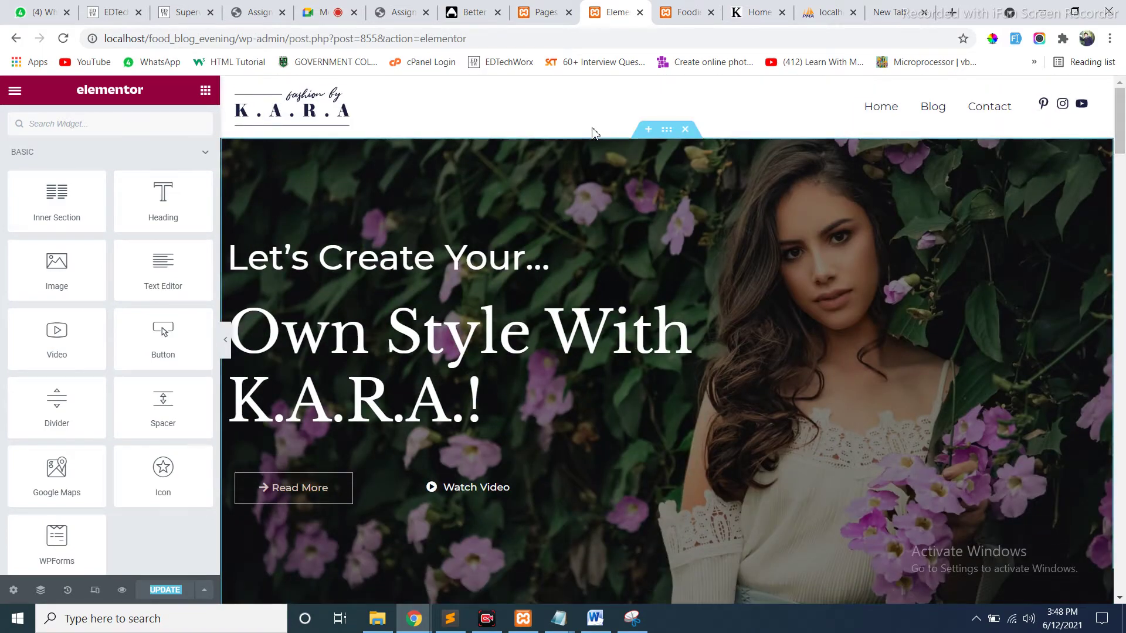
Create a new WordPress page titled "Demo" and open it for editing with Elementor.
left_click(535, 14)
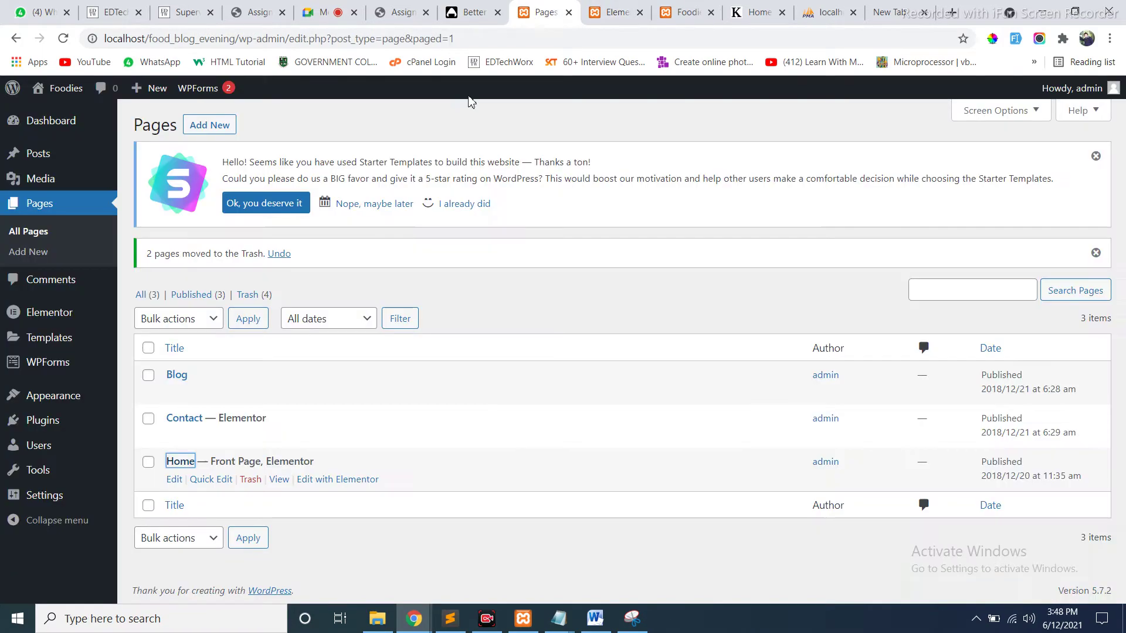
left_click(224, 127)
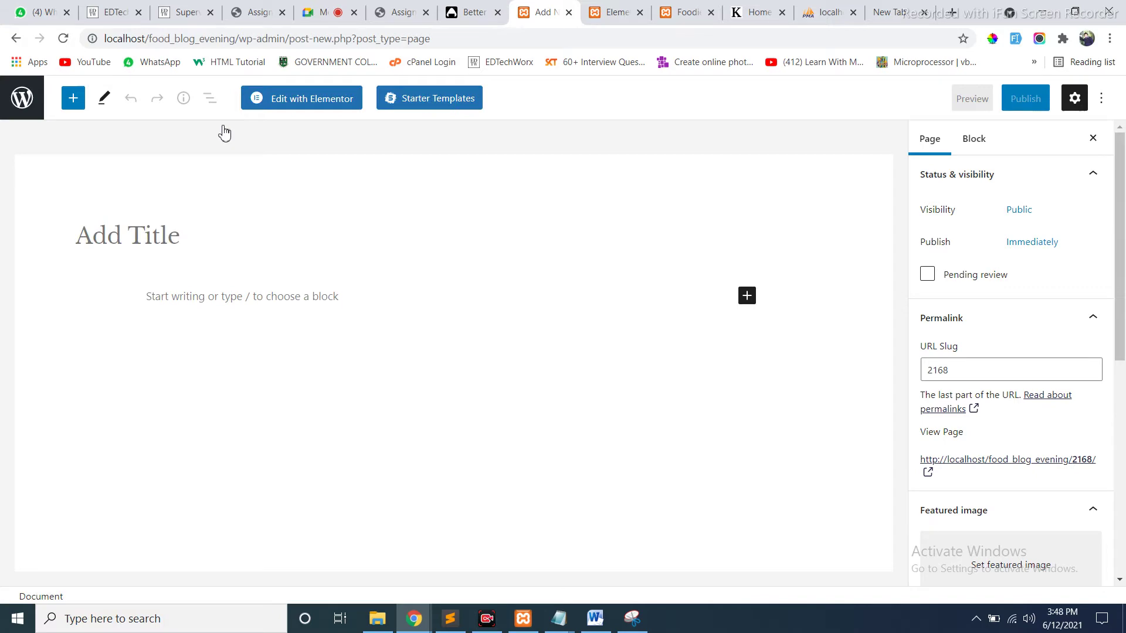
type("Demo")
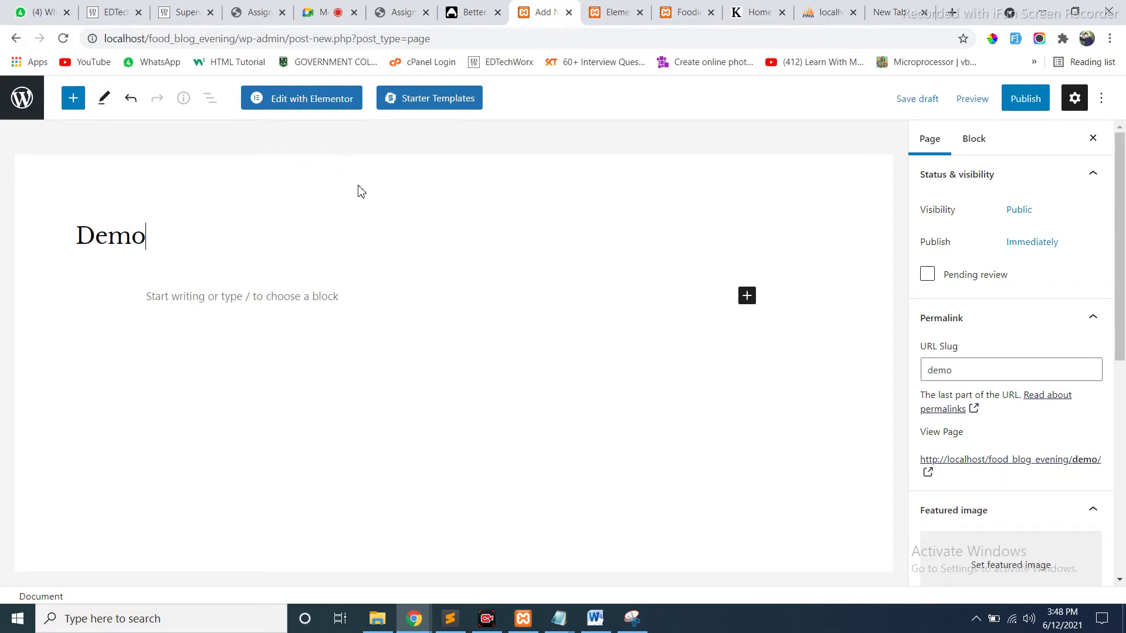
left_click(334, 105)
left_click(623, 13)
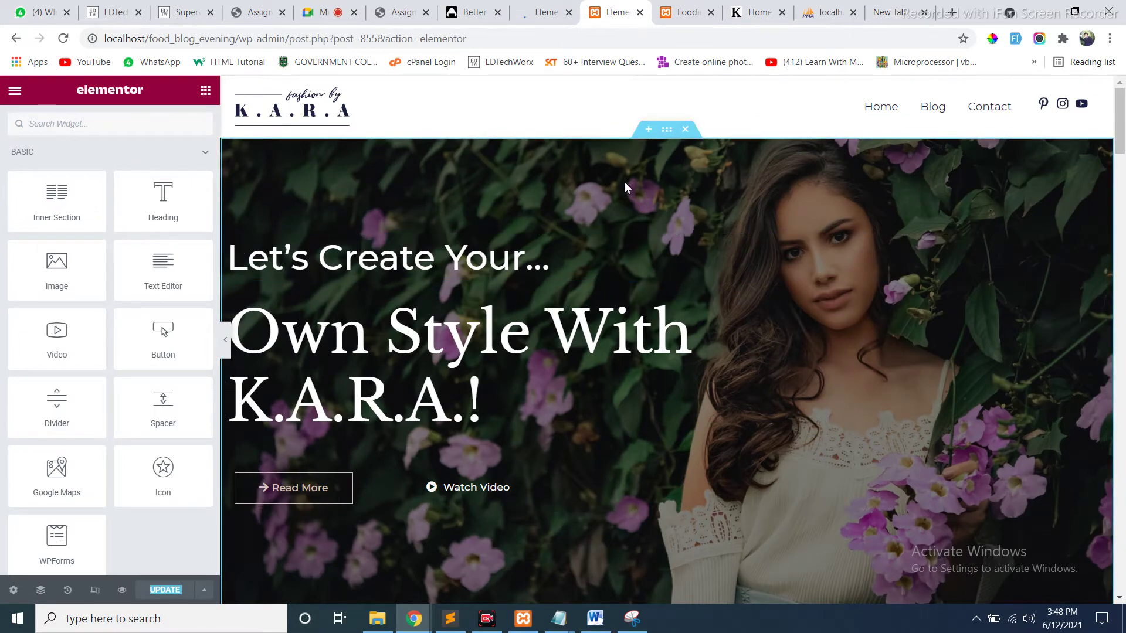
left_click(675, 11)
left_click_drag(1123, 124, 1123, 97)
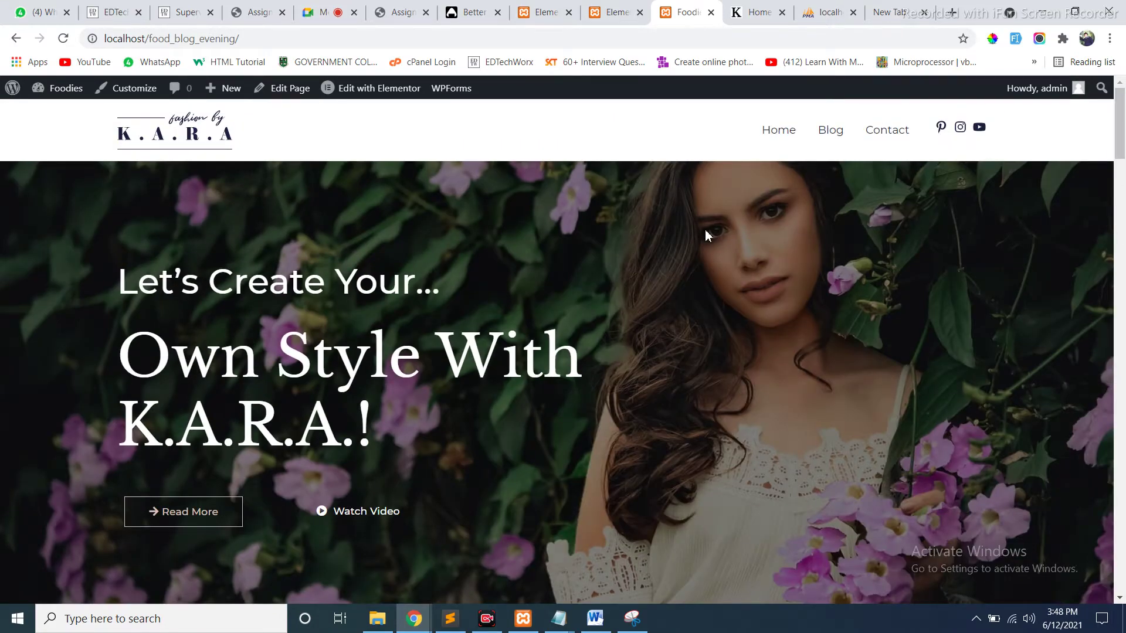
left_click(616, 12)
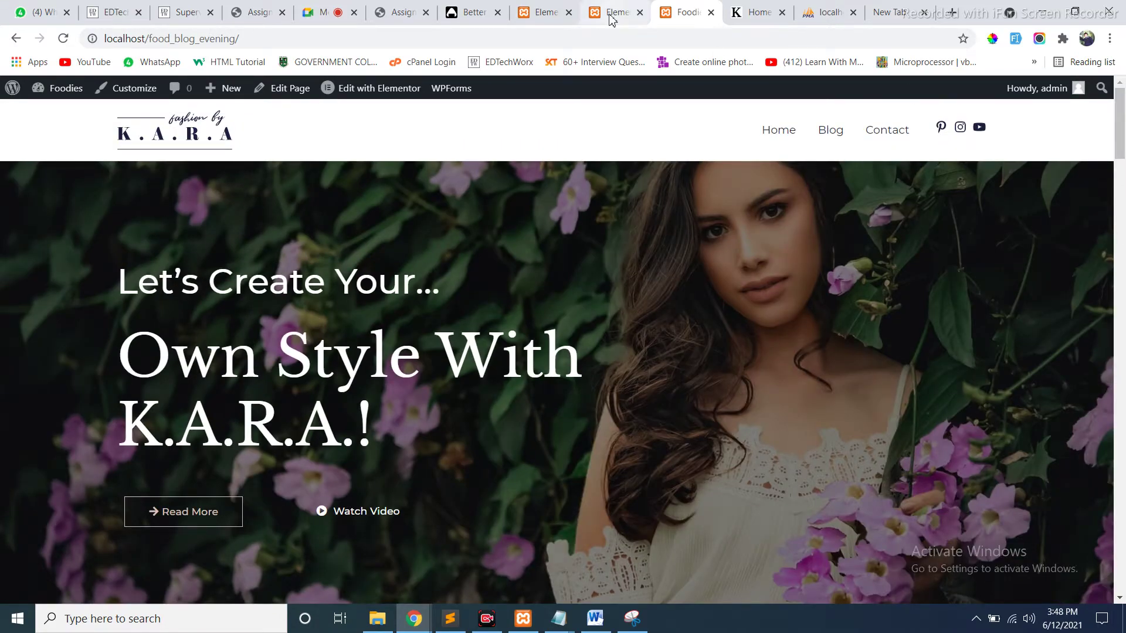
left_click(536, 12)
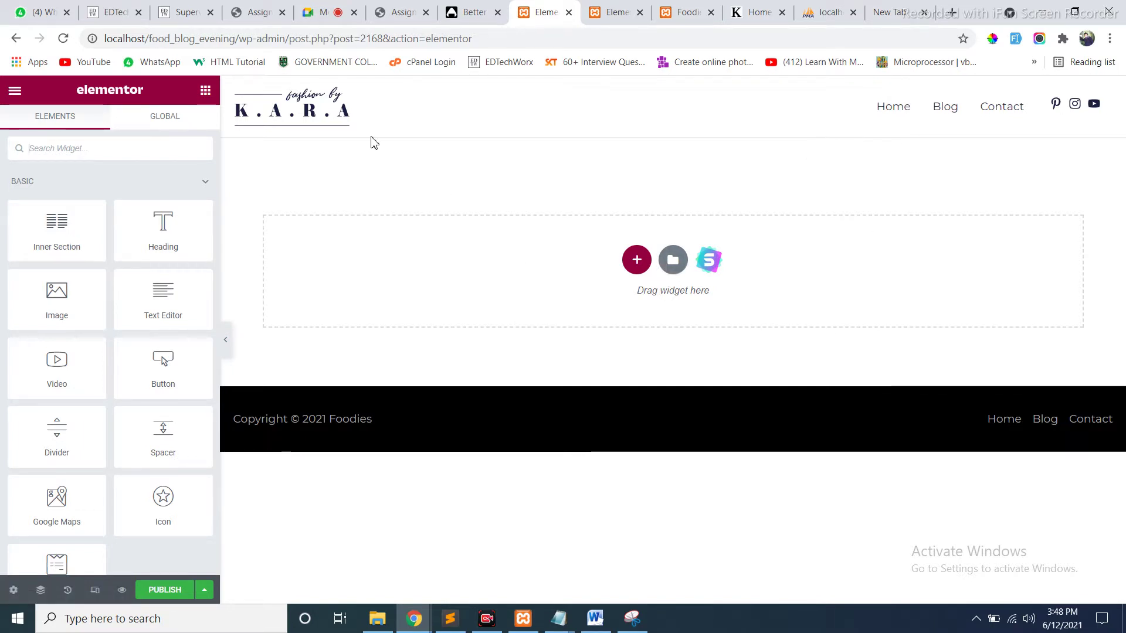
Switch to the Google Meet call, respond to the pending join request, and return to the Demo page's Elementor editor.
left_click(319, 12)
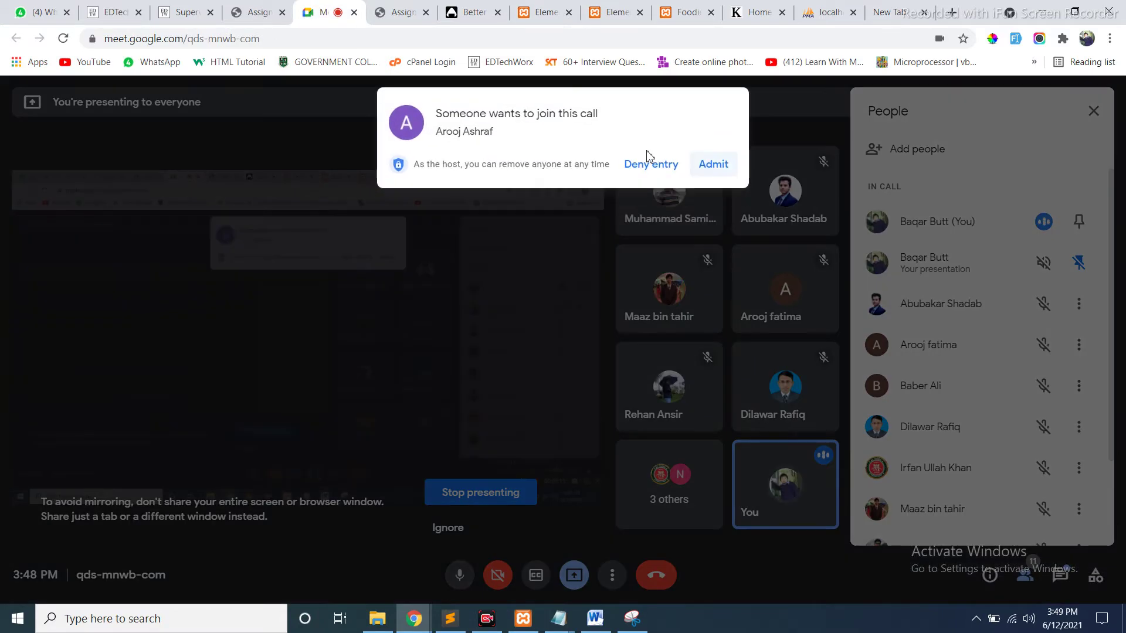
left_click(648, 157)
left_click(540, 12)
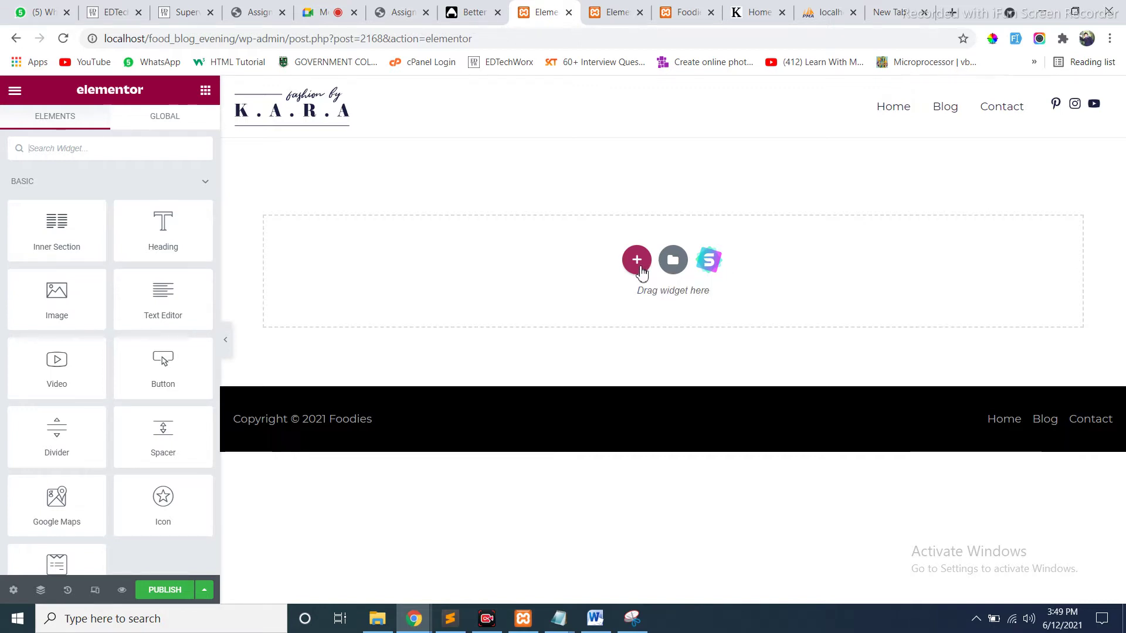
Examine Elementor's page templates and saved templates, plus the Starter Templates page designs, without inserting any.
left_click(673, 260)
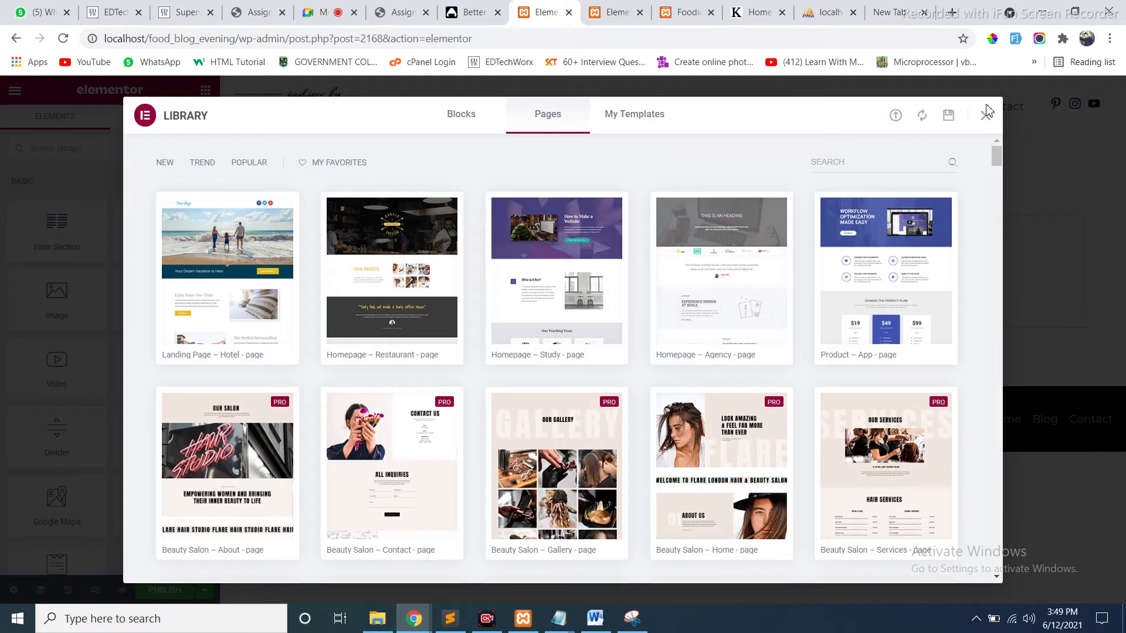
left_click(652, 129)
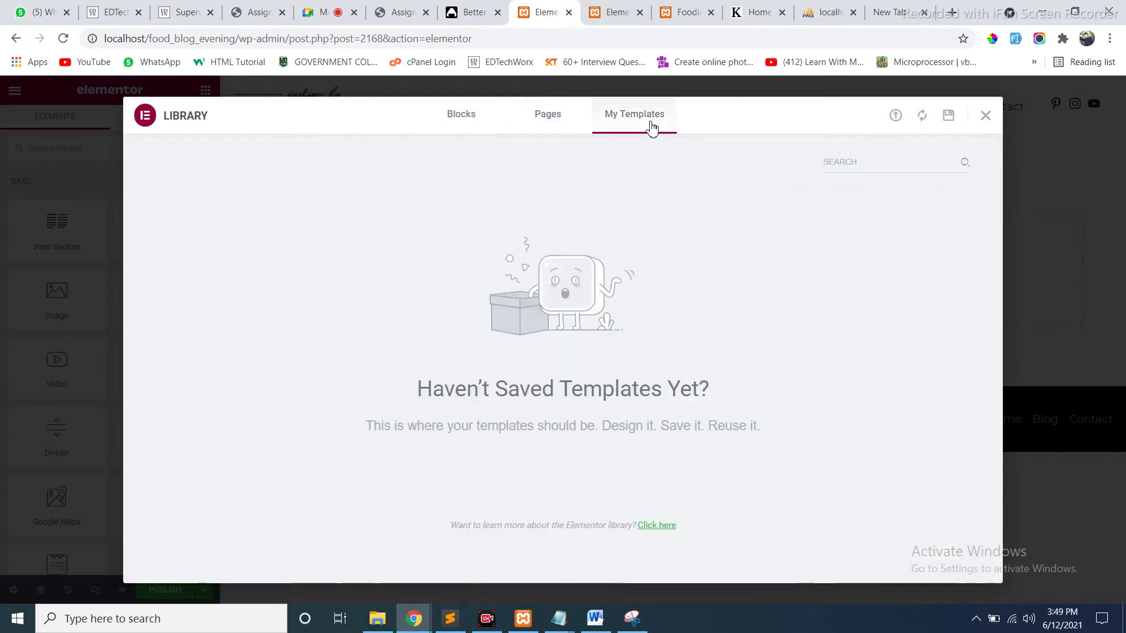
left_click(477, 130)
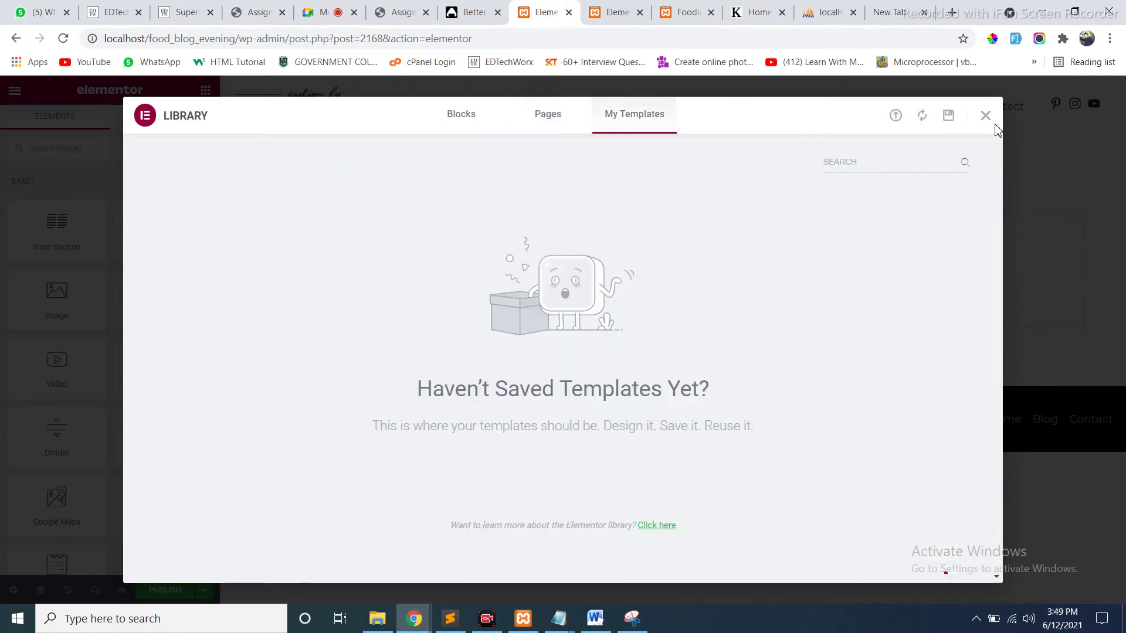
left_click(986, 116)
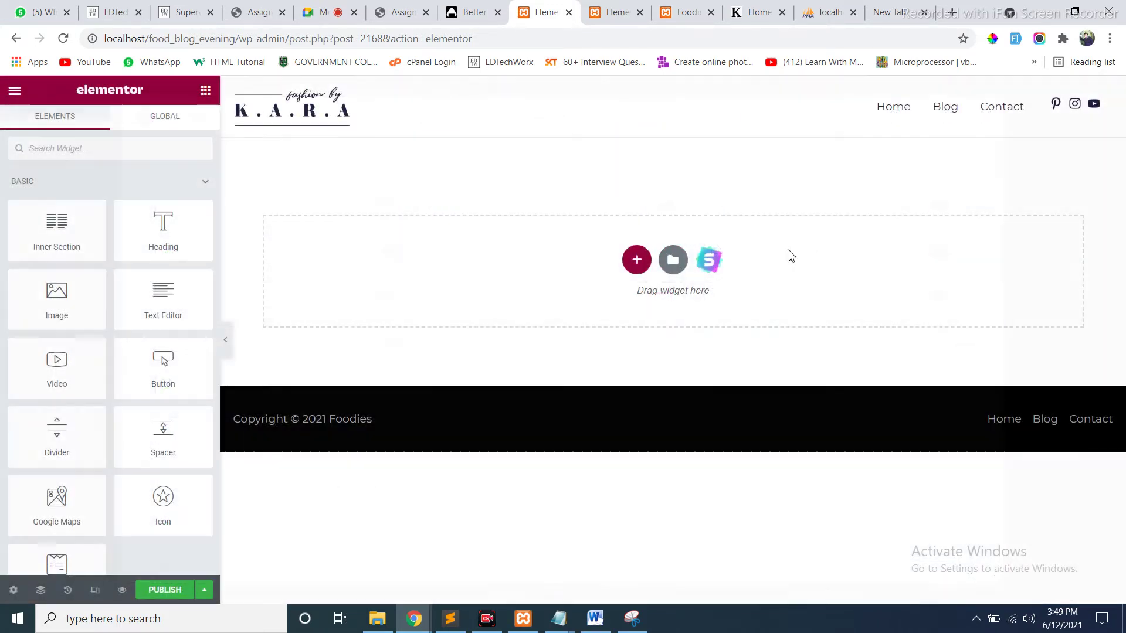
left_click(712, 264)
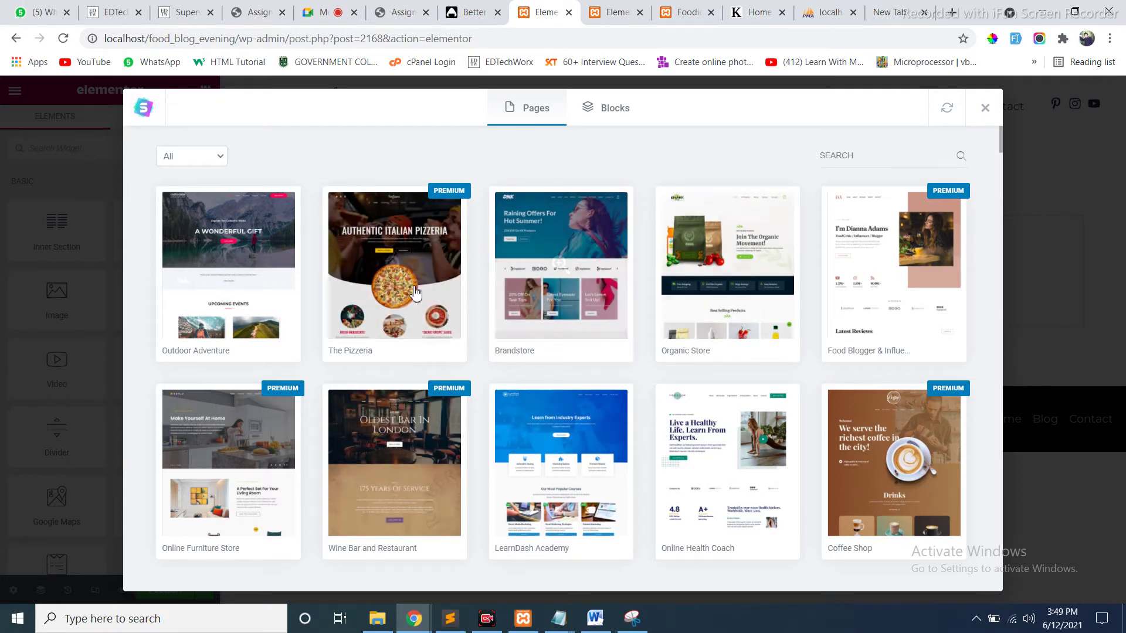
left_click(985, 109)
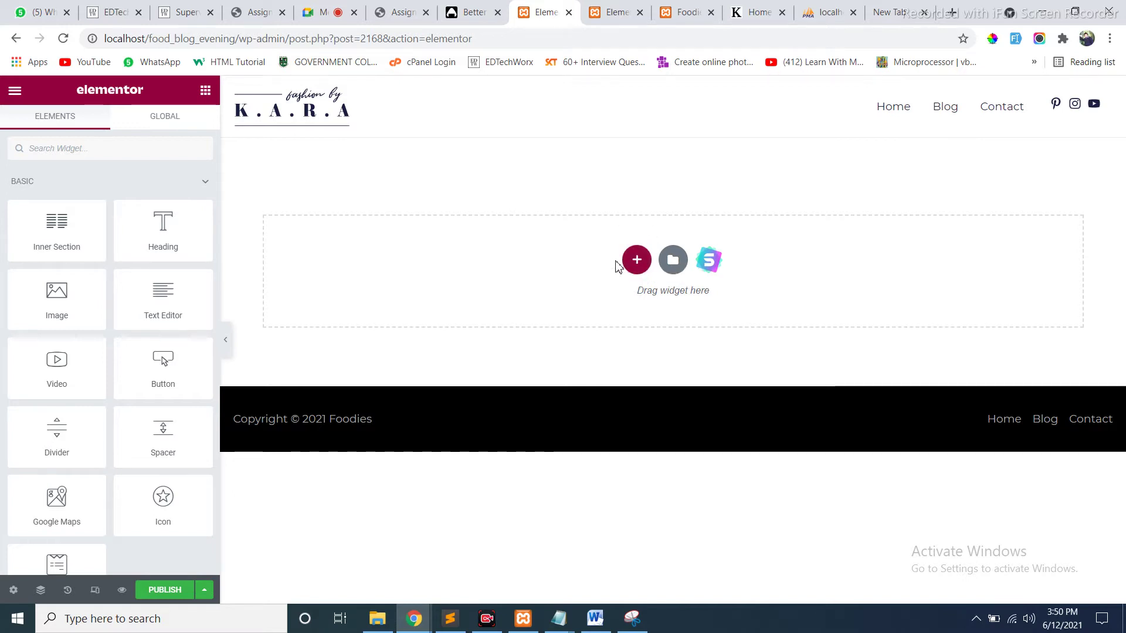
Add a section with three equal columns to the Demo page, using the Home page's services section as reference.
left_click(637, 260)
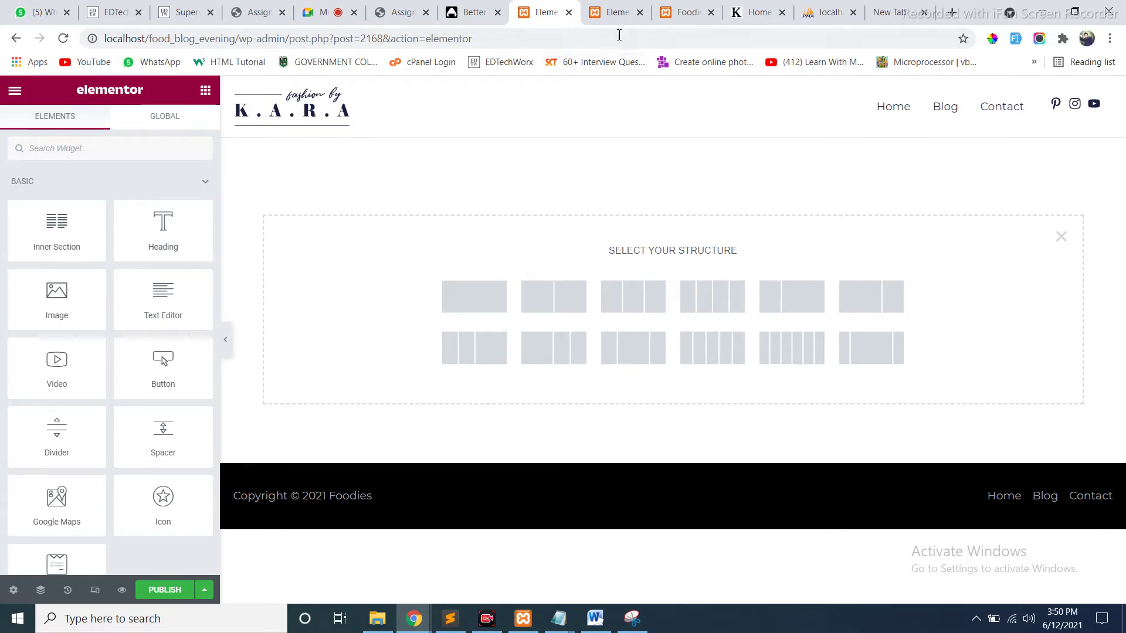
left_click(615, 13)
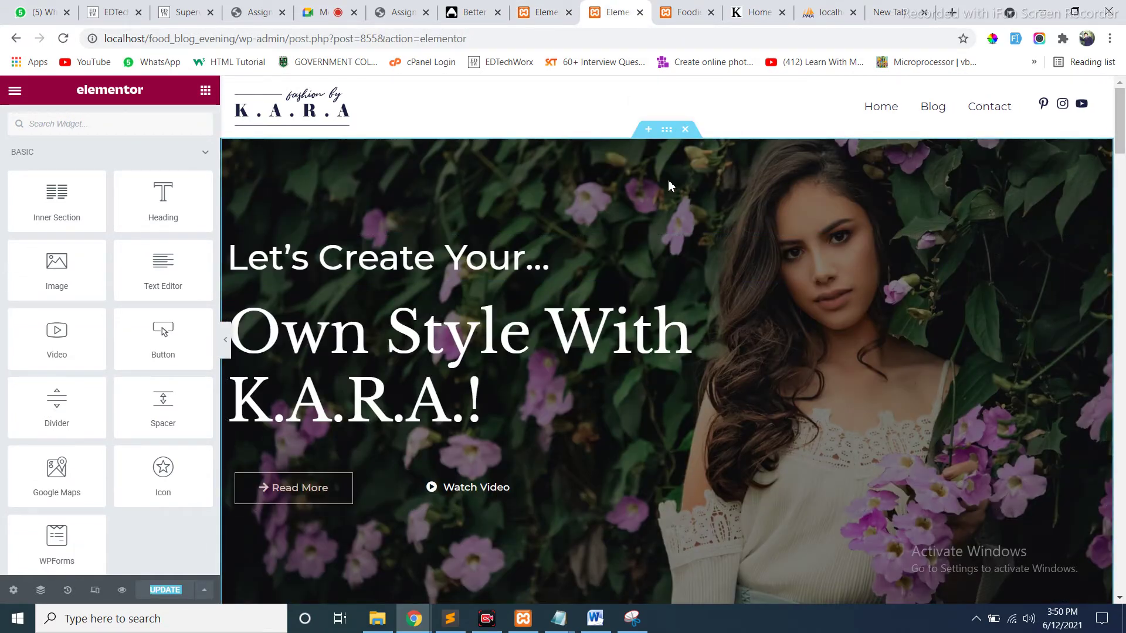
left_click_drag(1121, 133, 1124, 351)
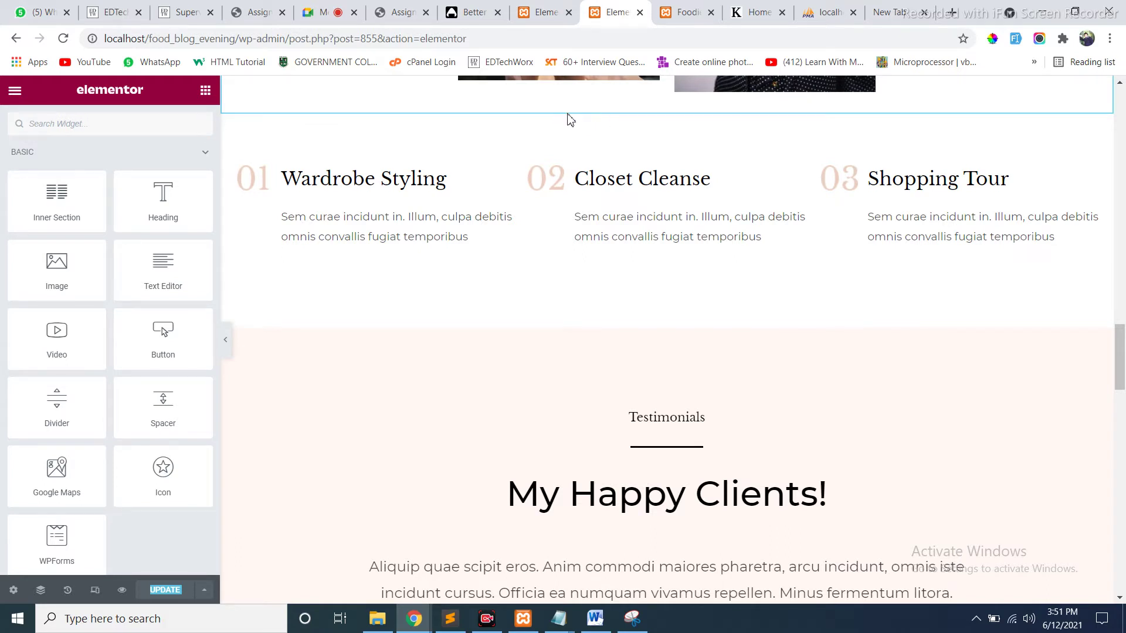
left_click(534, 23)
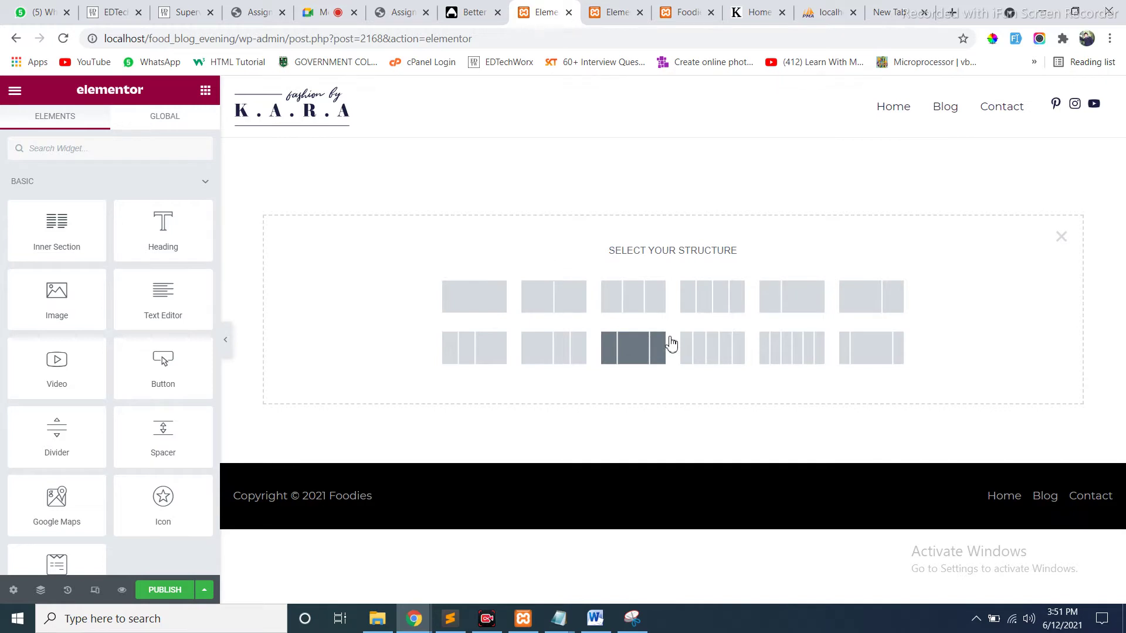
left_click(630, 315)
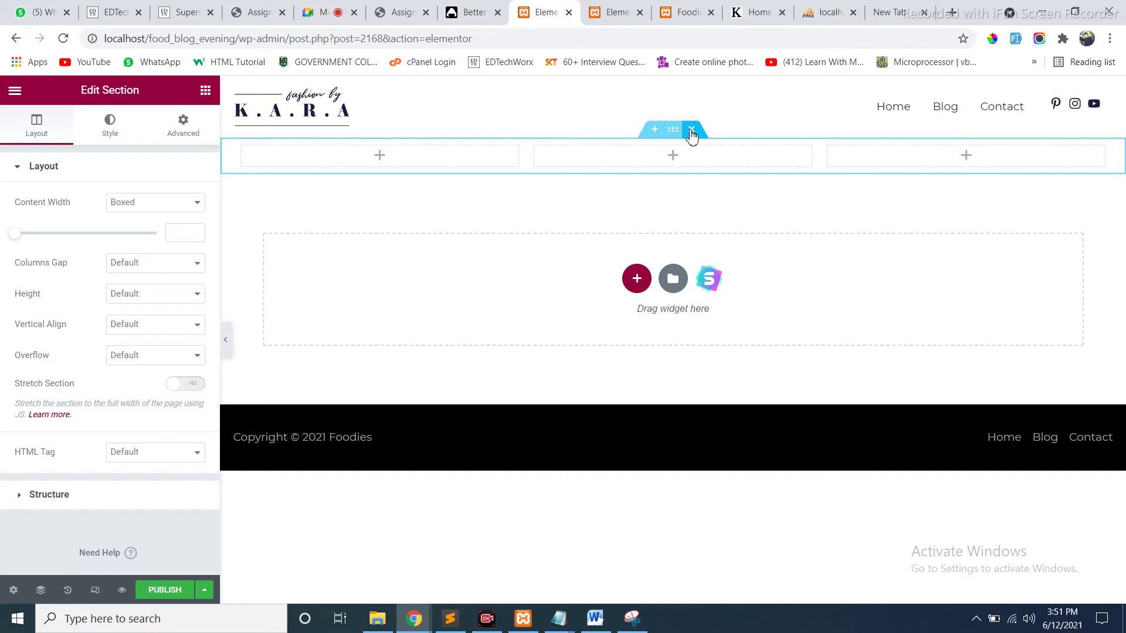
Delete the three-column section and insert another section with three equal columns in its place.
left_click(656, 130)
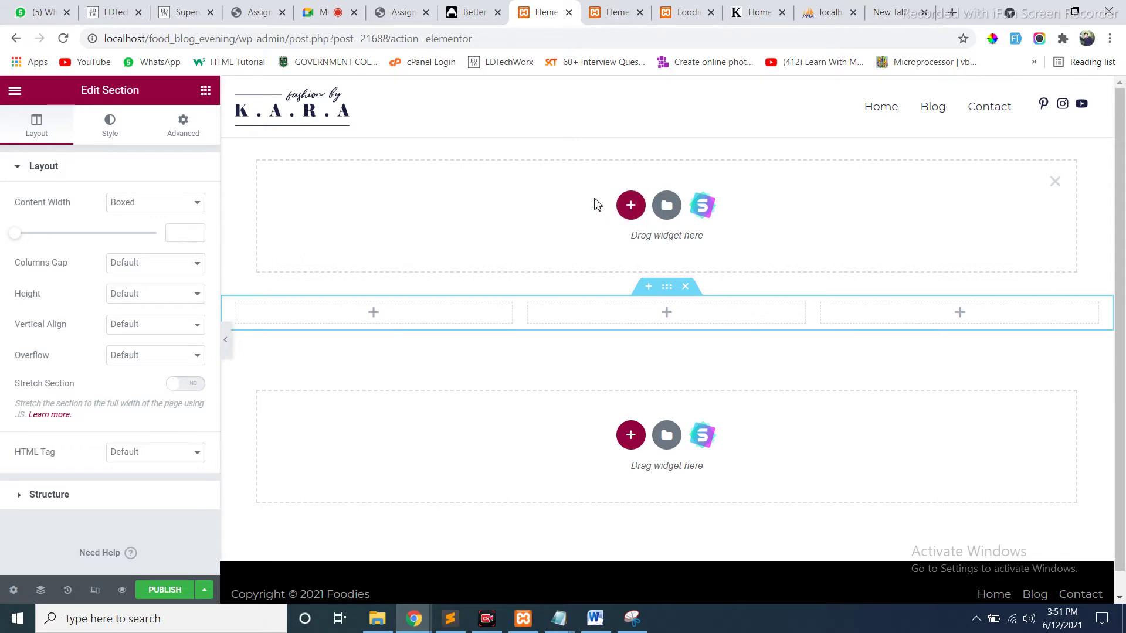
left_click(1058, 184)
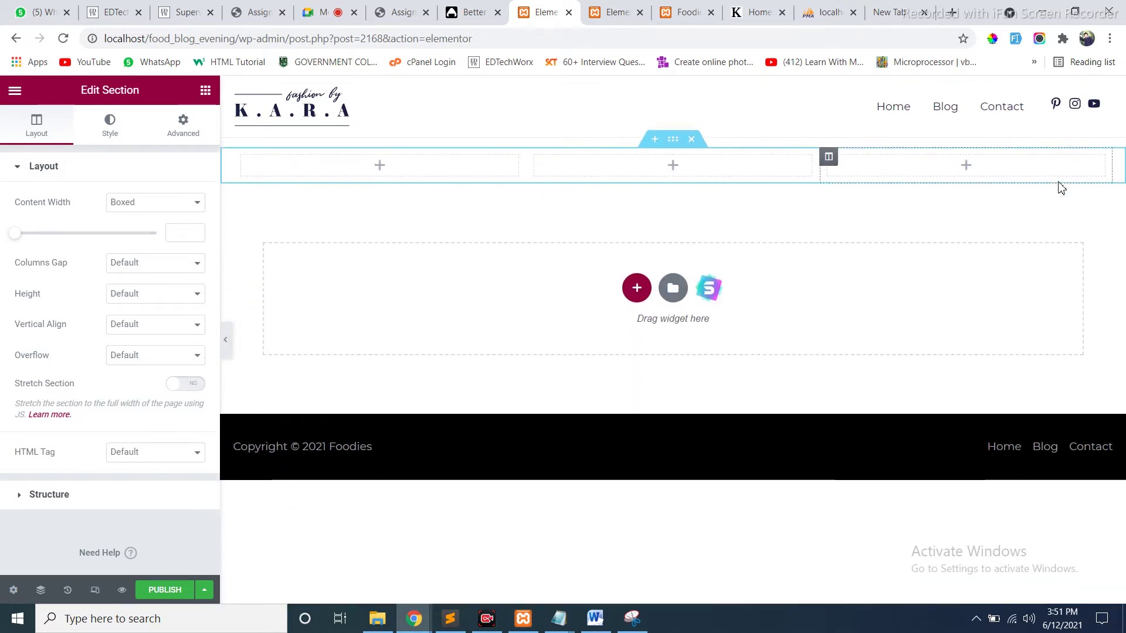
left_click(692, 130)
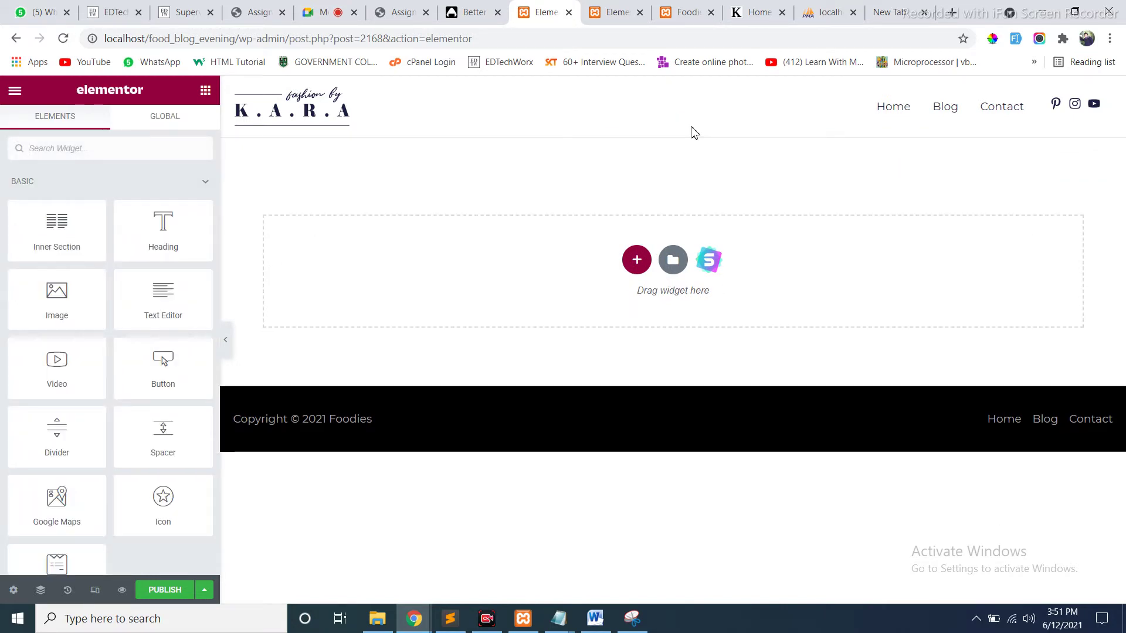
left_click(636, 260)
left_click(646, 294)
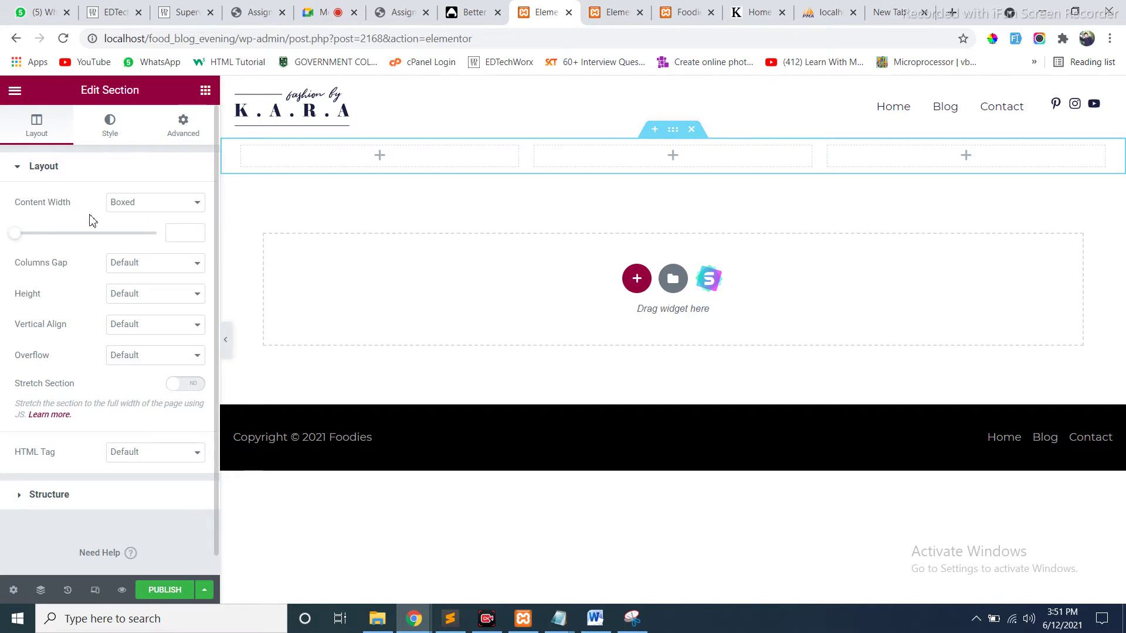
Review the three-column section's style, advanced and layout settings.
left_click(113, 125)
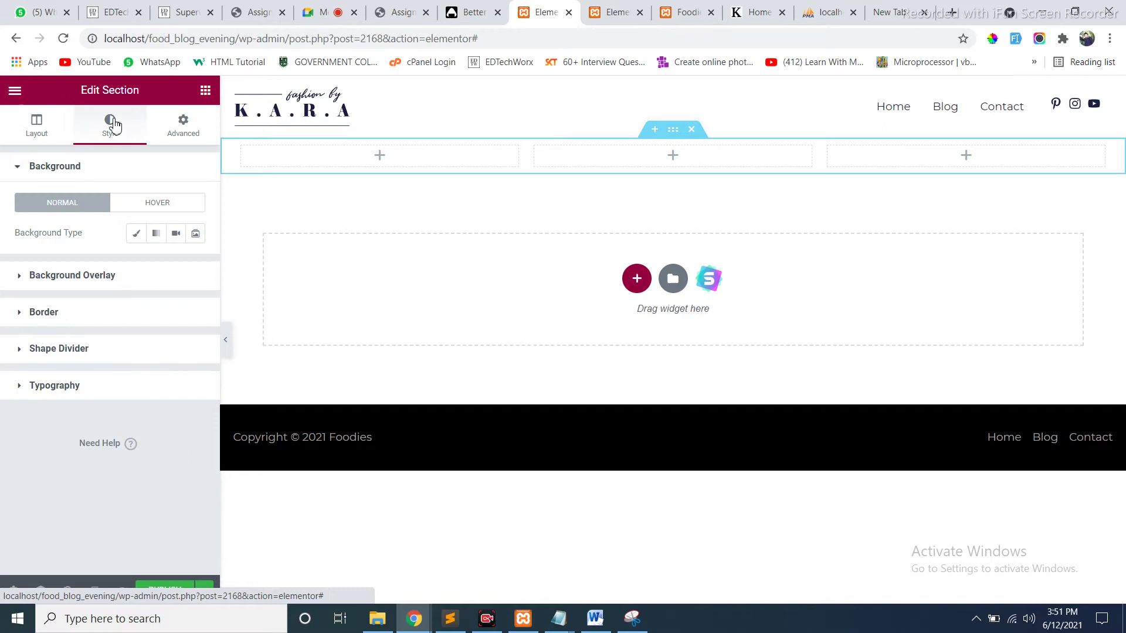
left_click(172, 132)
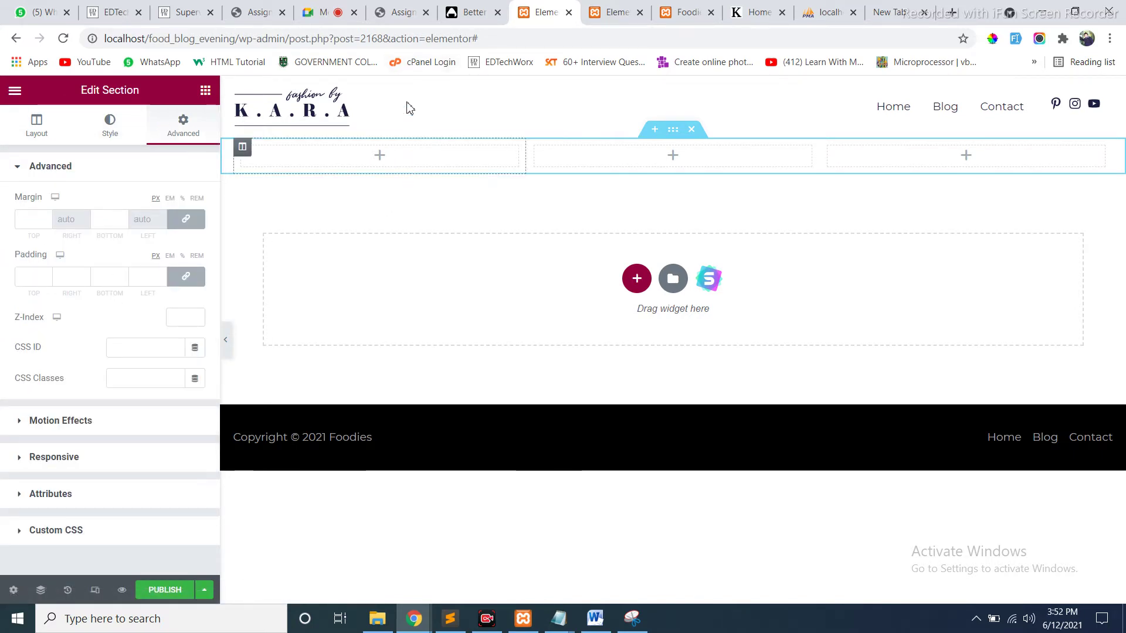
left_click(36, 124)
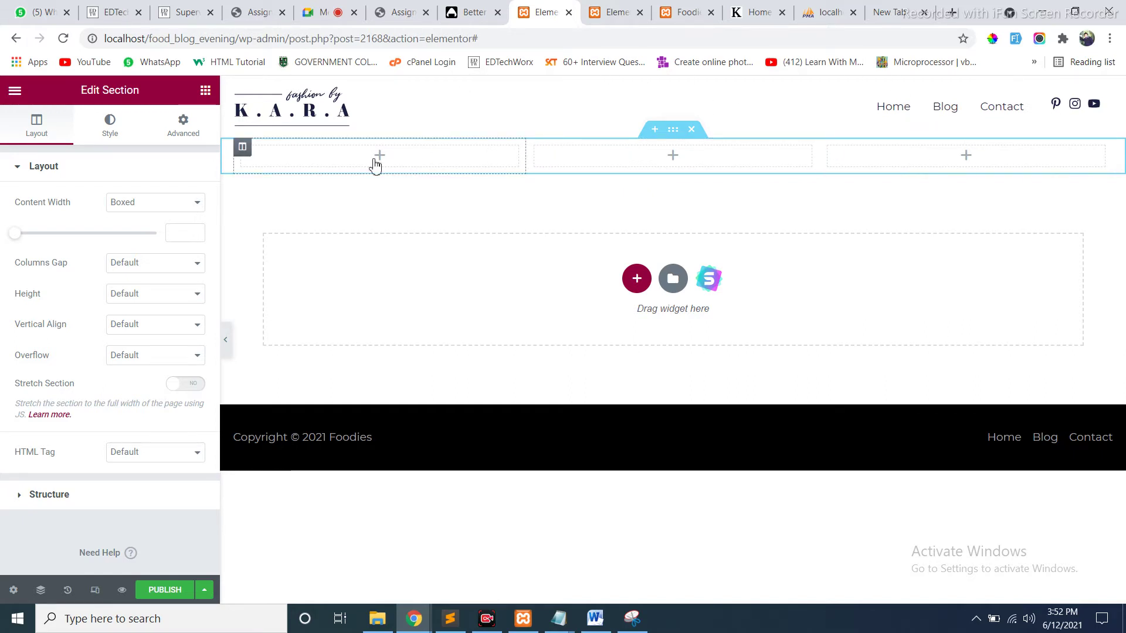
Select the section's first column and review its layout, style and advanced settings.
left_click(245, 150)
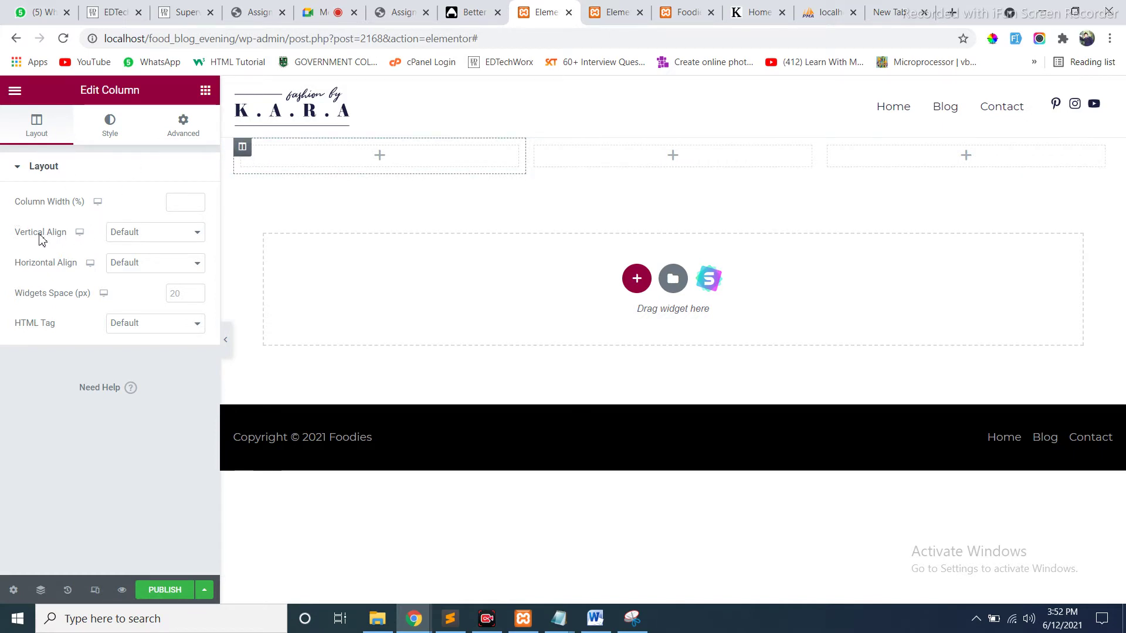
left_click(111, 124)
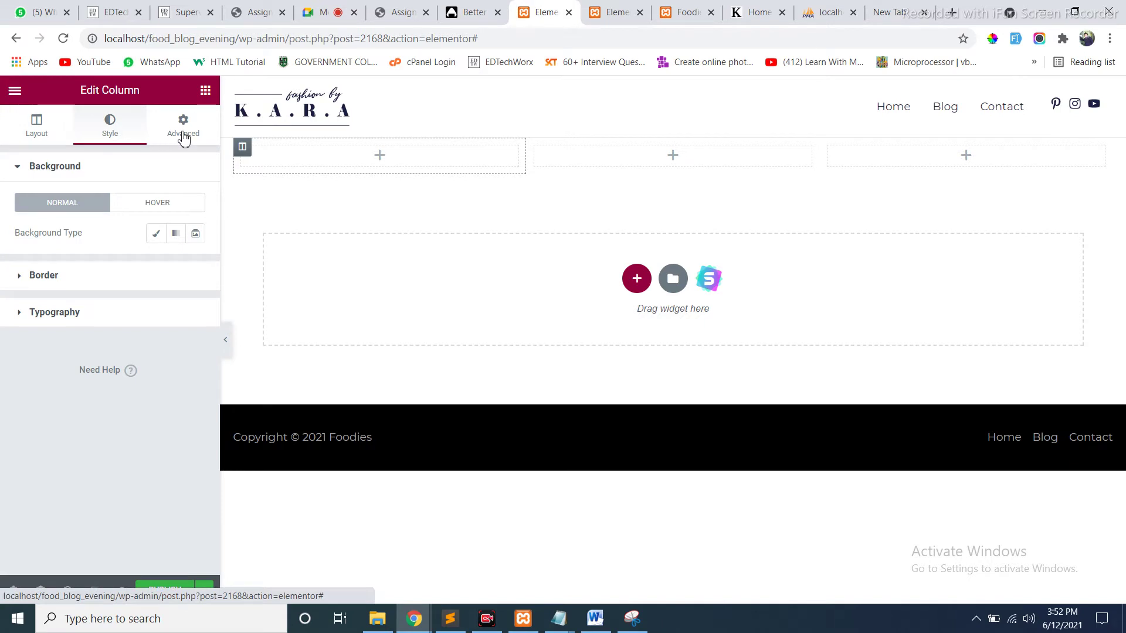
left_click(184, 134)
left_click(47, 135)
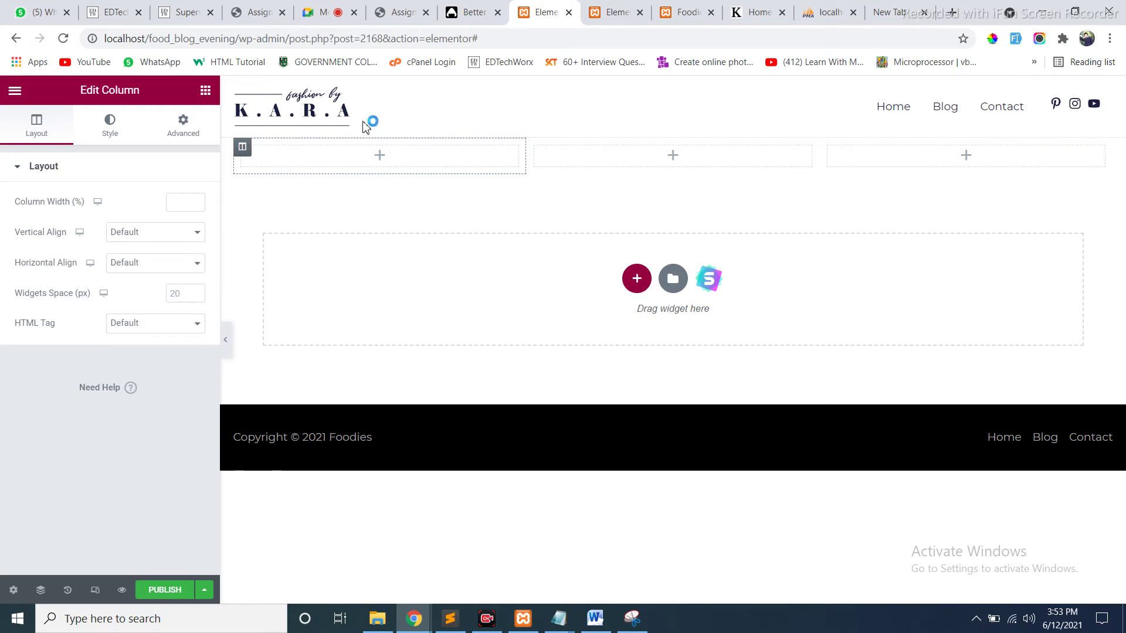
Add an Image Box widget to the section's first column, using the Home page's Wardrobe Styling box as reference.
left_click(380, 157)
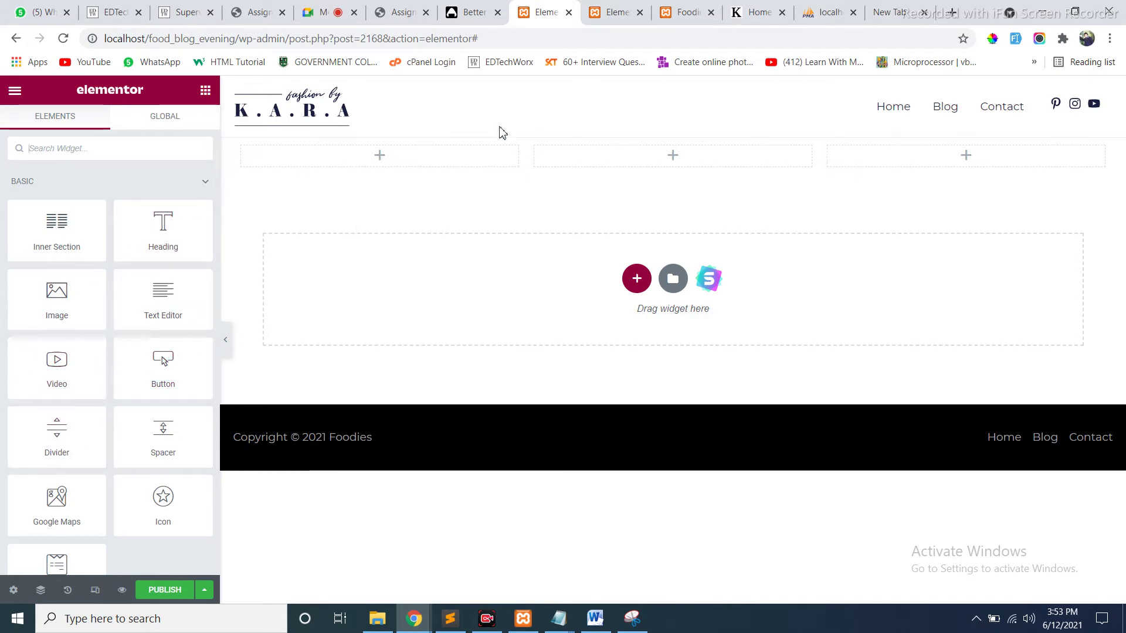
left_click(613, 14)
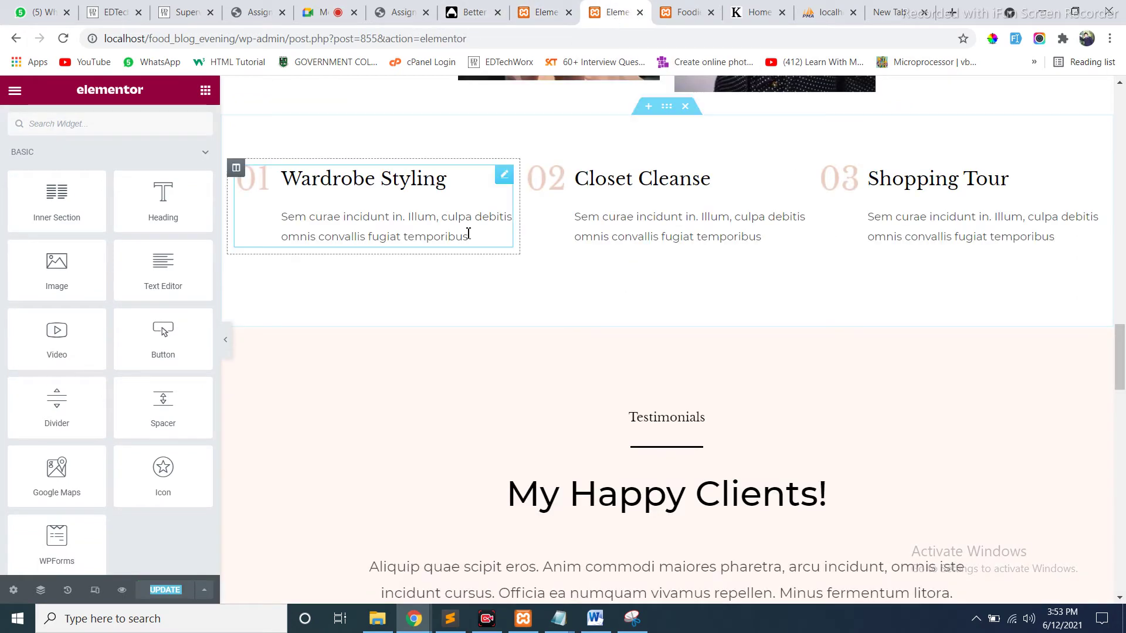
left_click(254, 187)
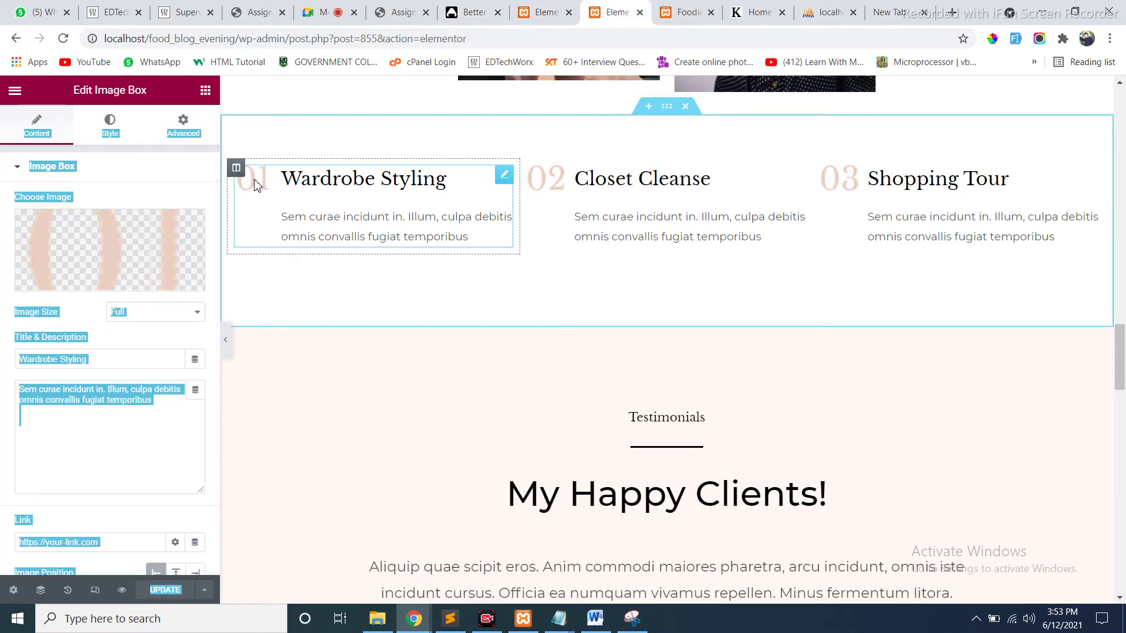
mouse_move(118, 239)
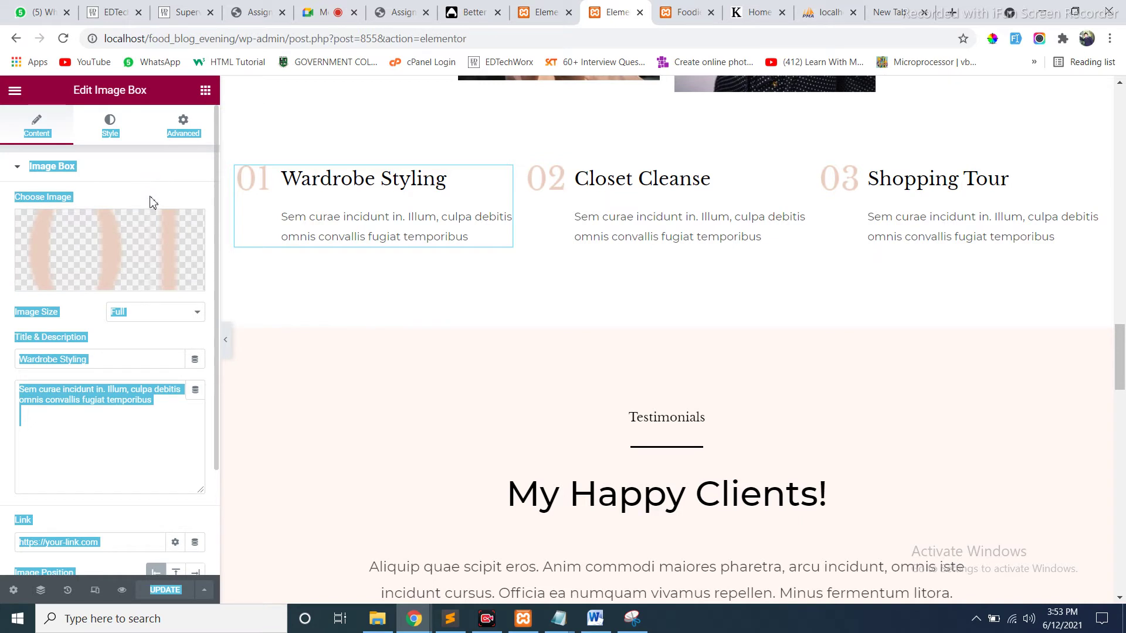
left_click(251, 178)
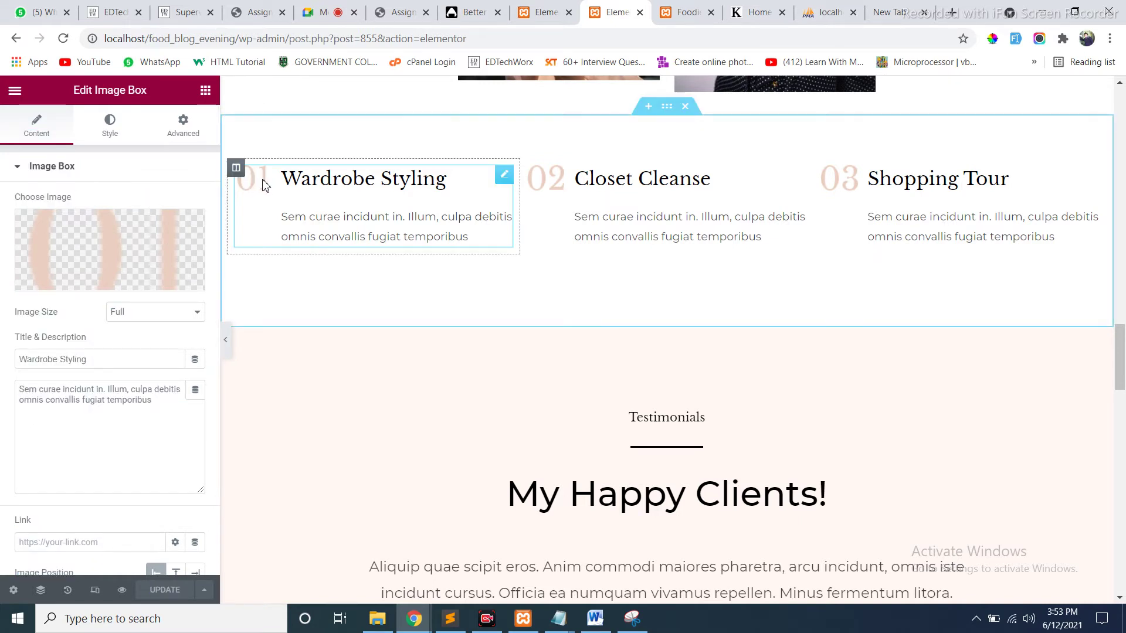
double_click(321, 185)
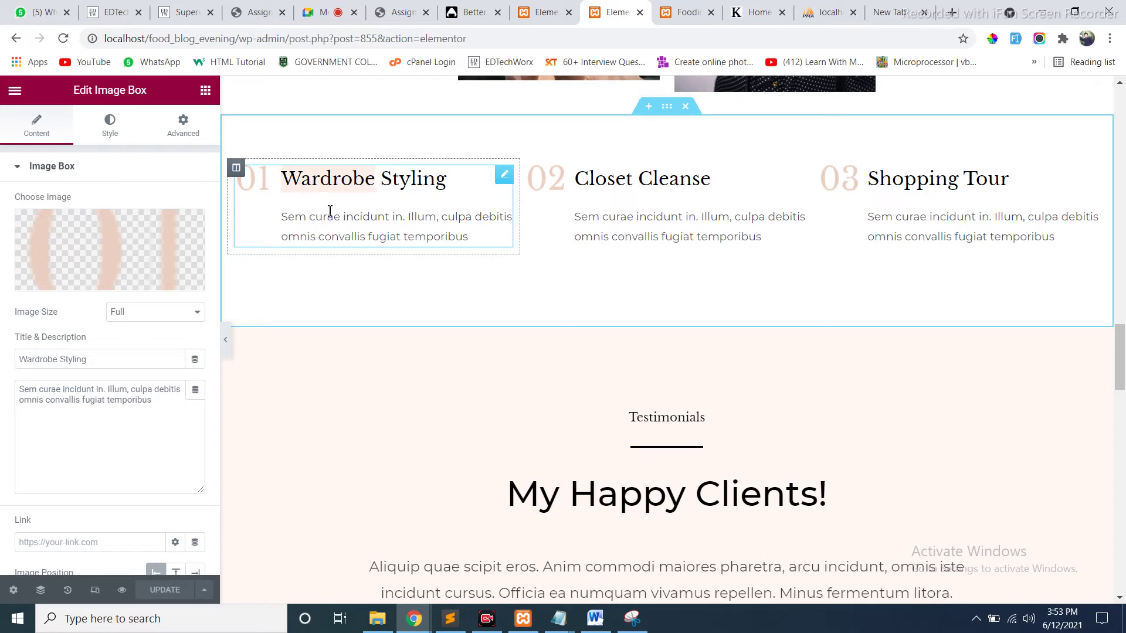
left_click(330, 212)
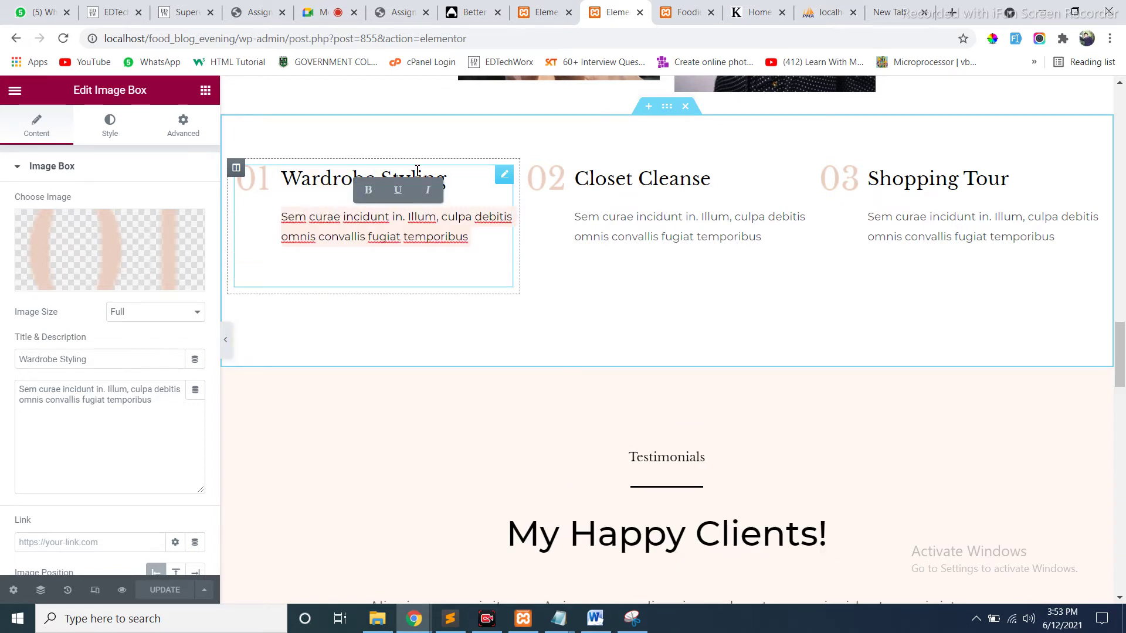
left_click(538, 13)
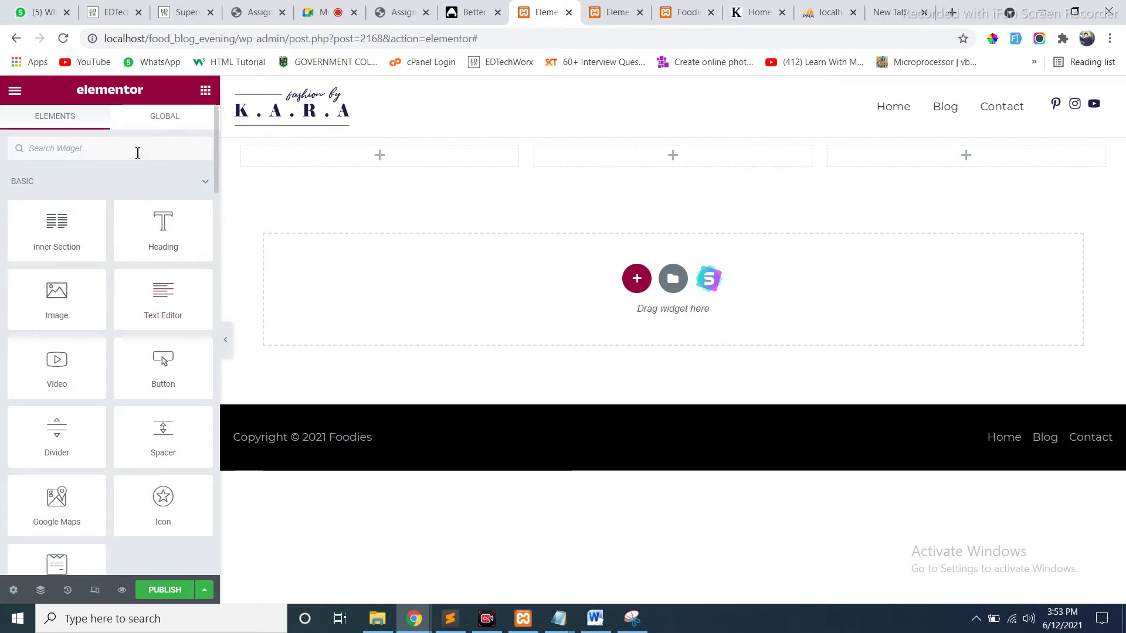
type("image")
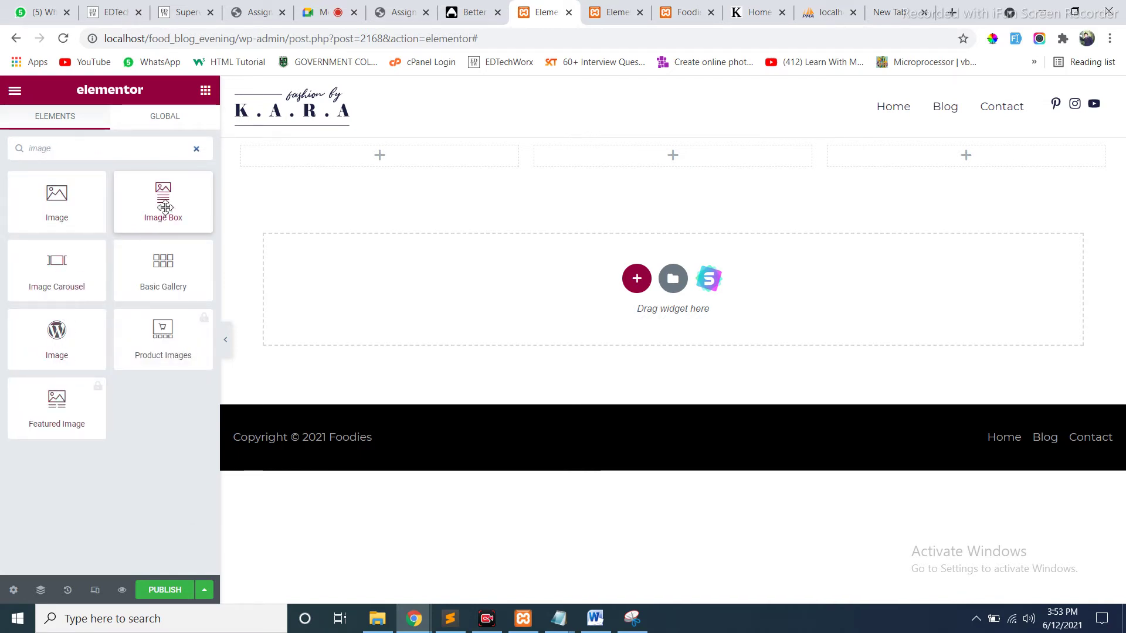
left_click_drag(164, 207, 371, 150)
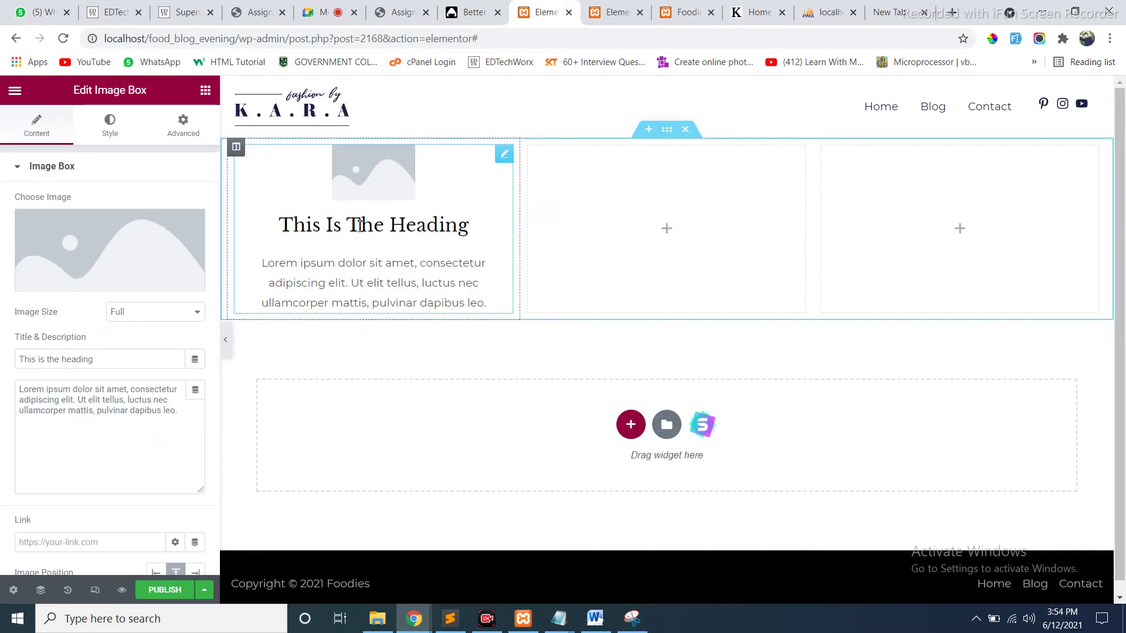
left_click(368, 269)
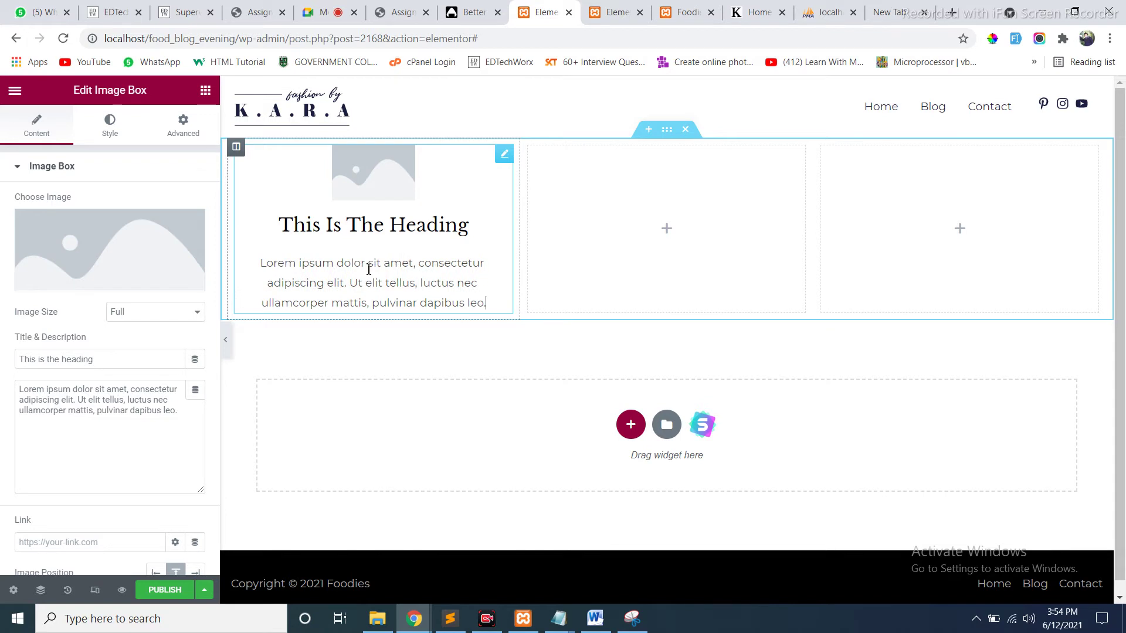
Set the first column's image box picture to 01-free-img.png from the media library.
left_click(607, 25)
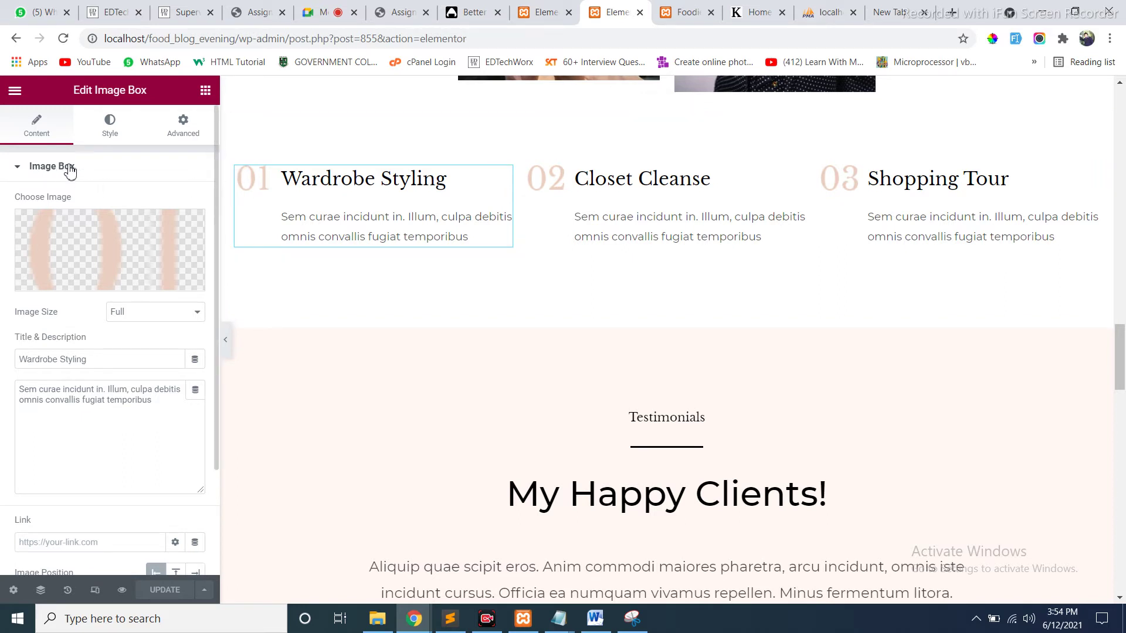
left_click(533, 12)
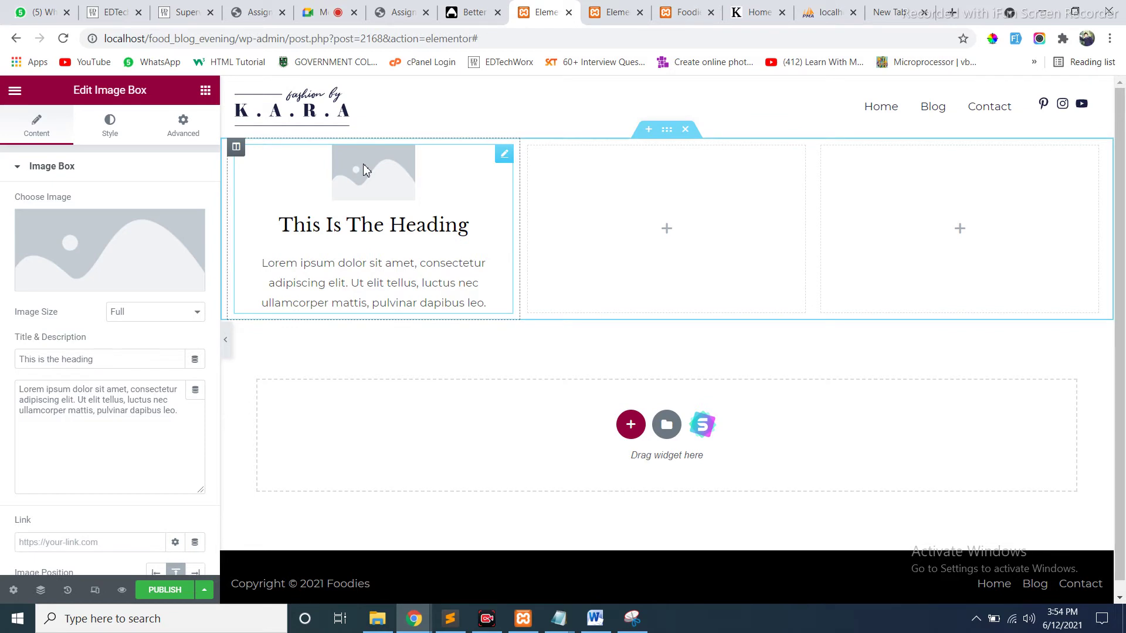
mouse_move(148, 273)
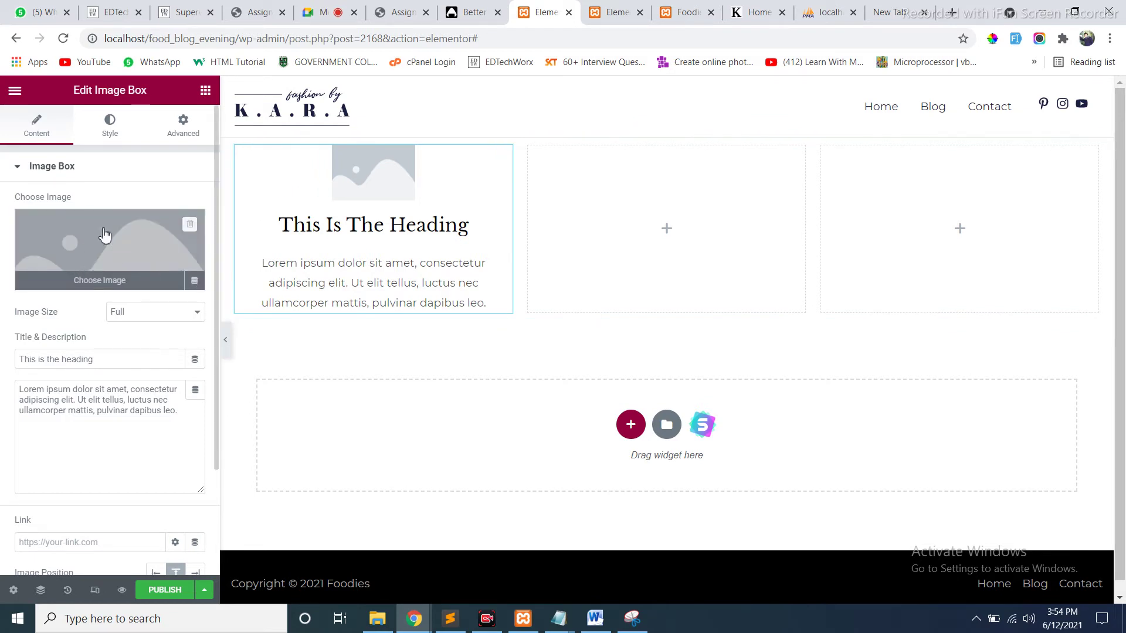
left_click(110, 253)
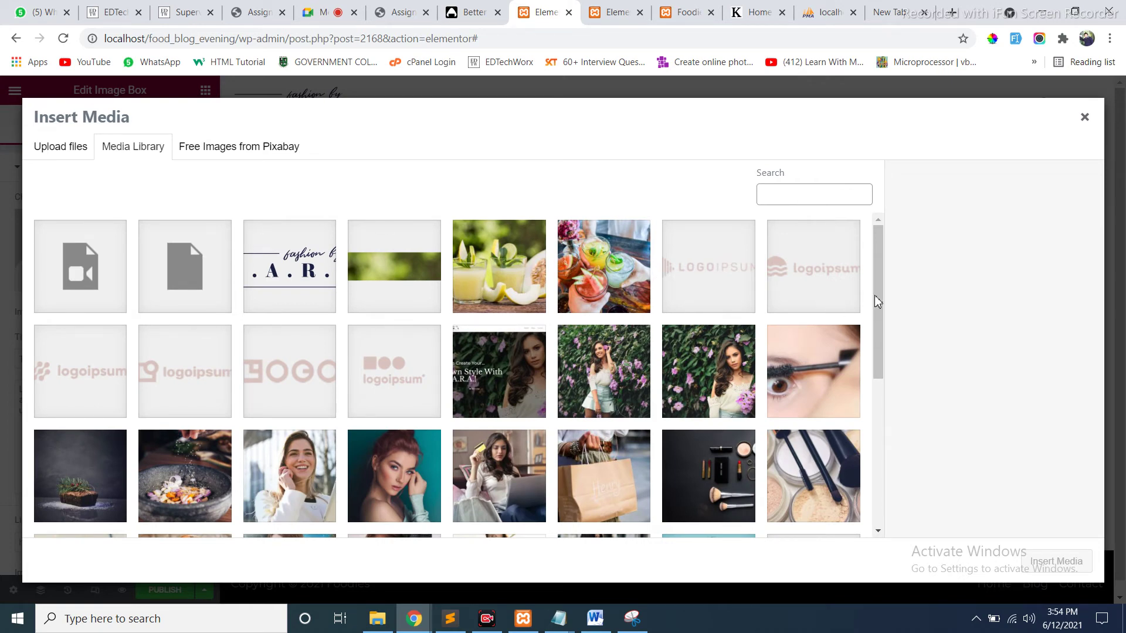
left_click_drag(881, 285, 890, 440)
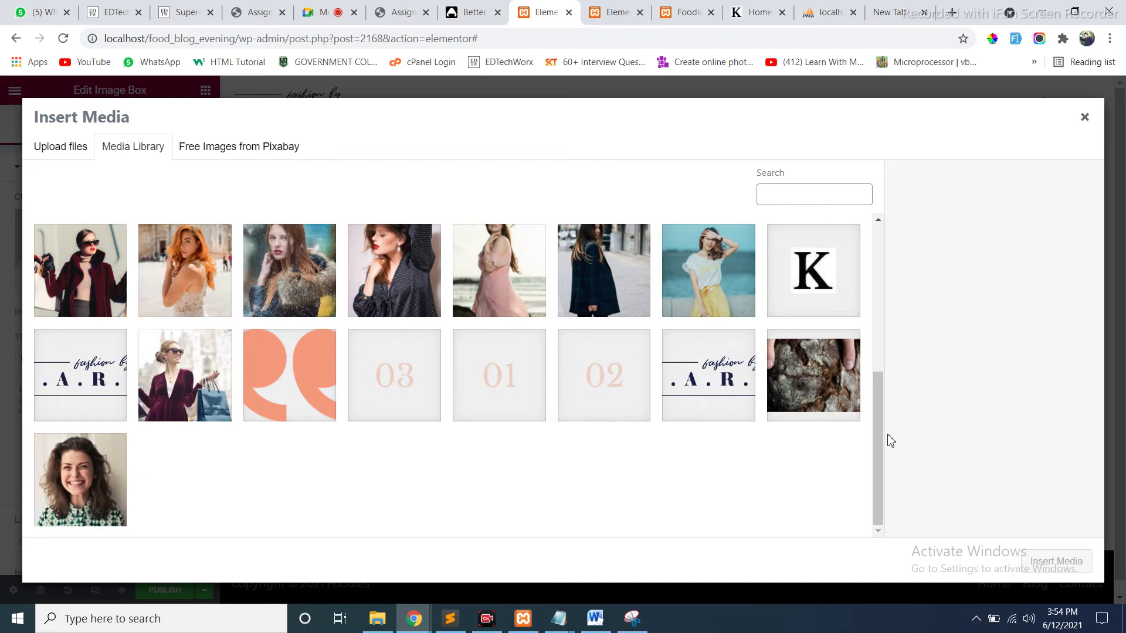
left_click(512, 410)
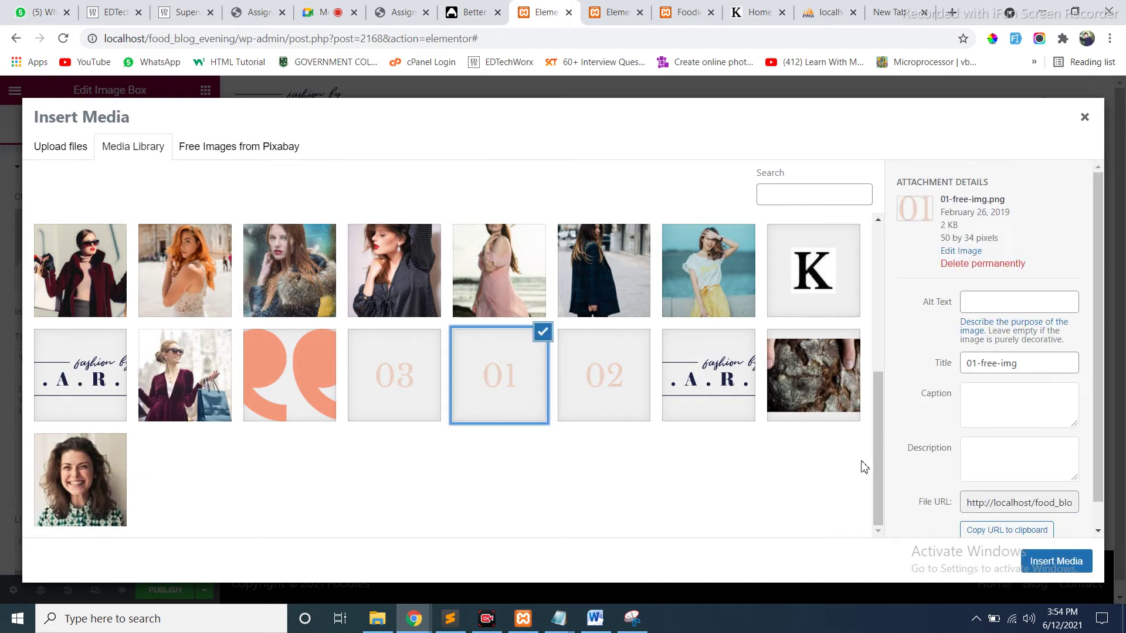
left_click(1055, 563)
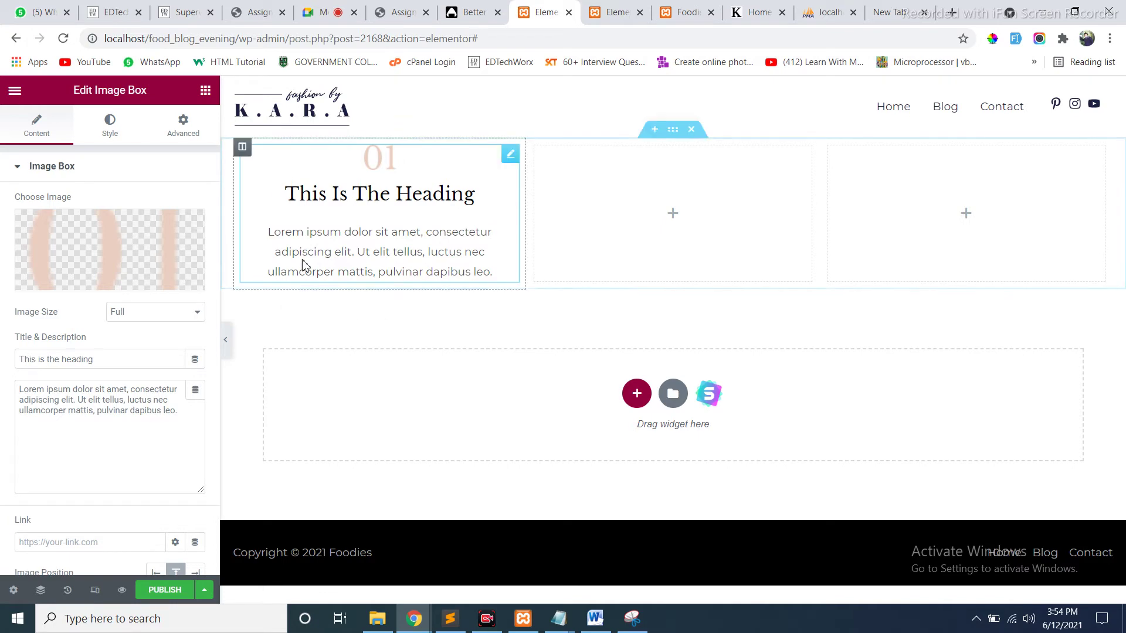
Replace the image box heading with the title "Wardrobe Styling" copied from the Home page.
left_click(612, 14)
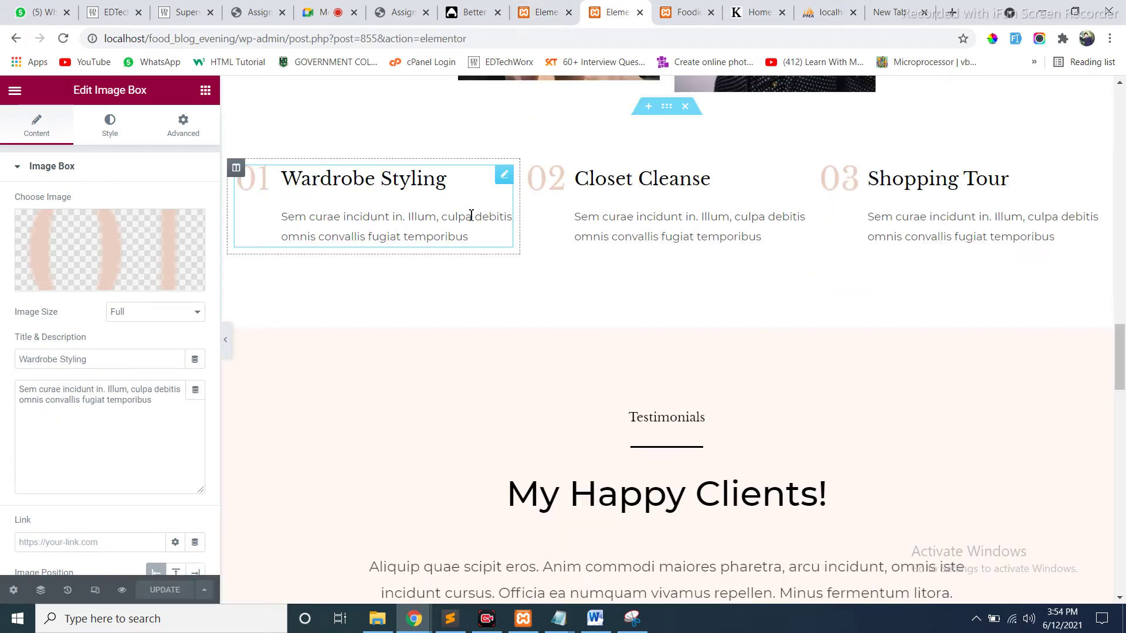
mouse_move(284, 179)
left_mouse_down()
mouse_move(447, 176)
mouse_move(288, 189)
left_mouse_up()
key("ctrl+c")
left_click(449, 179)
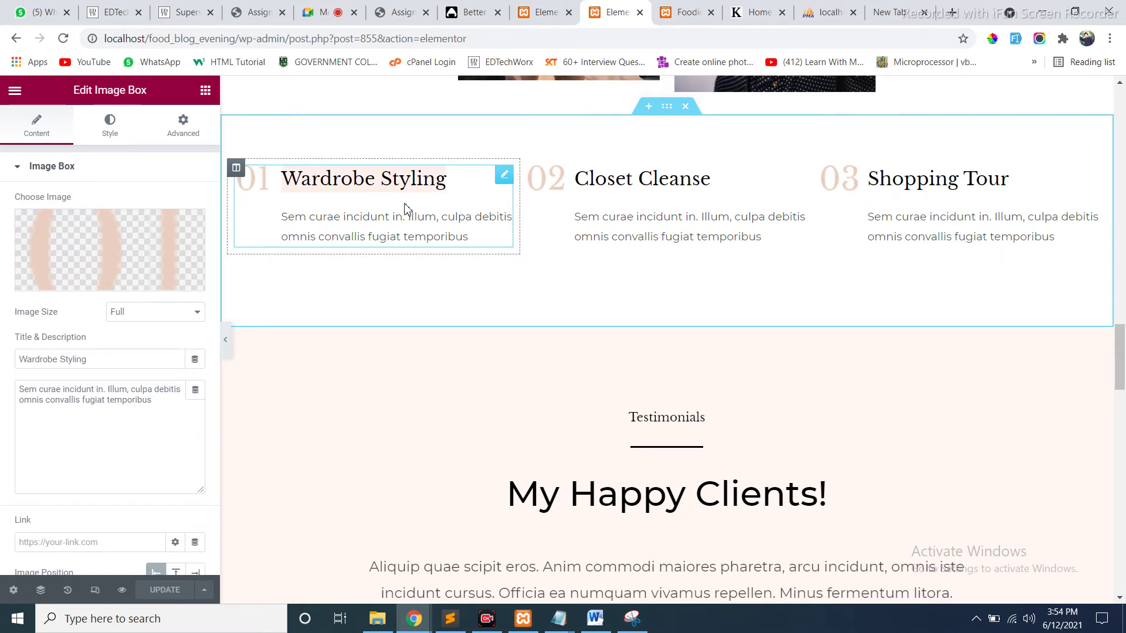
left_click(539, 13)
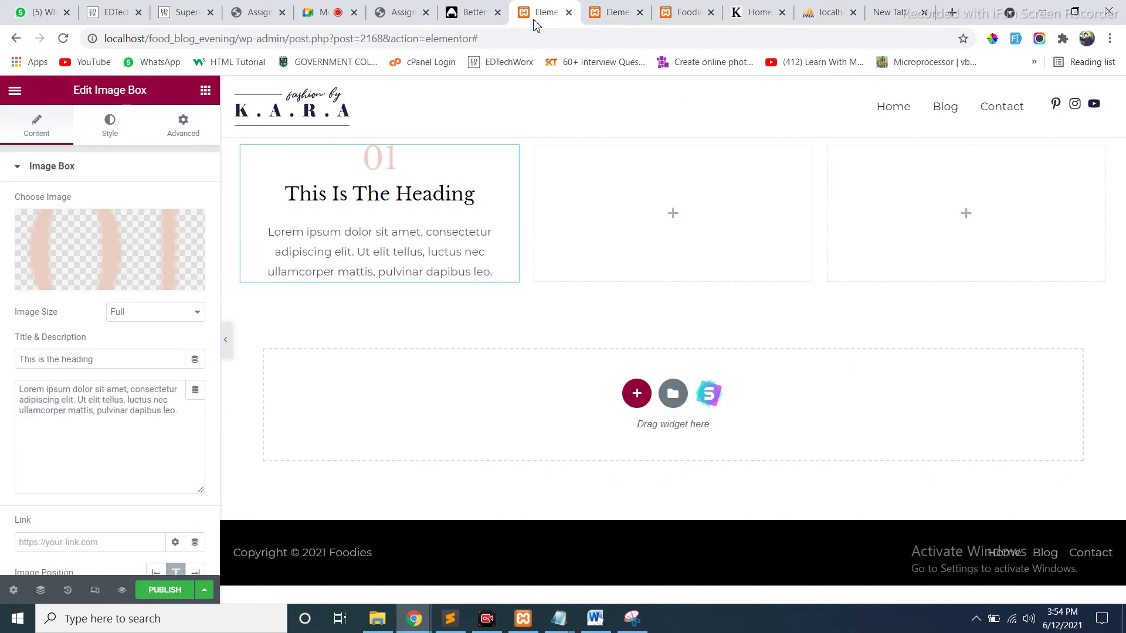
double_click(452, 203)
left_click(370, 202)
left_click_drag(292, 197, 489, 198)
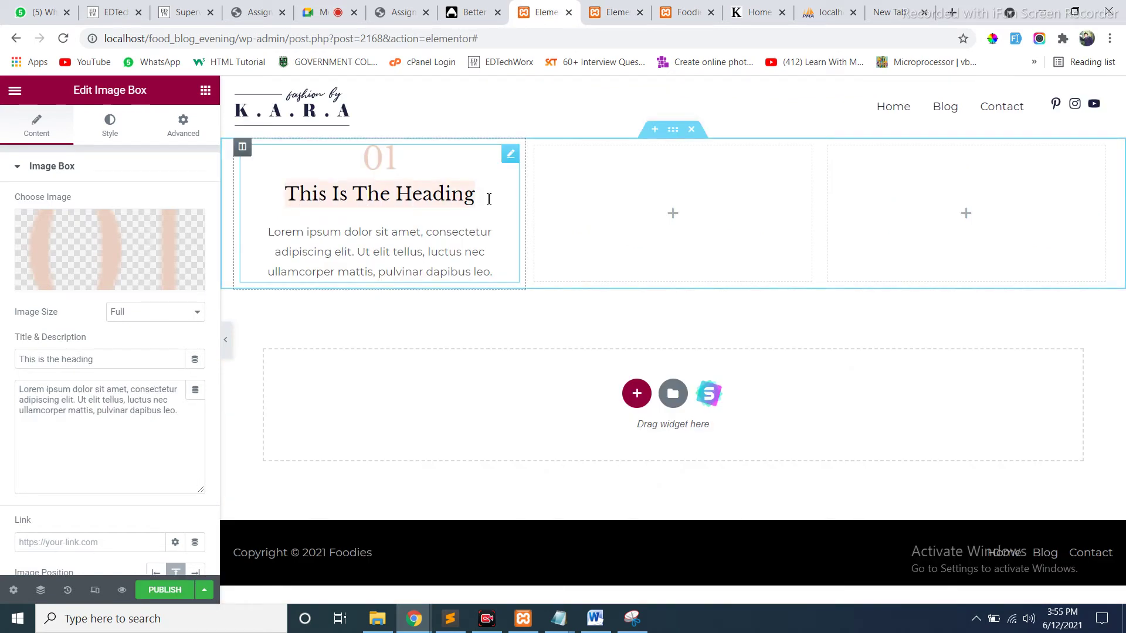
key("ctrl+v")
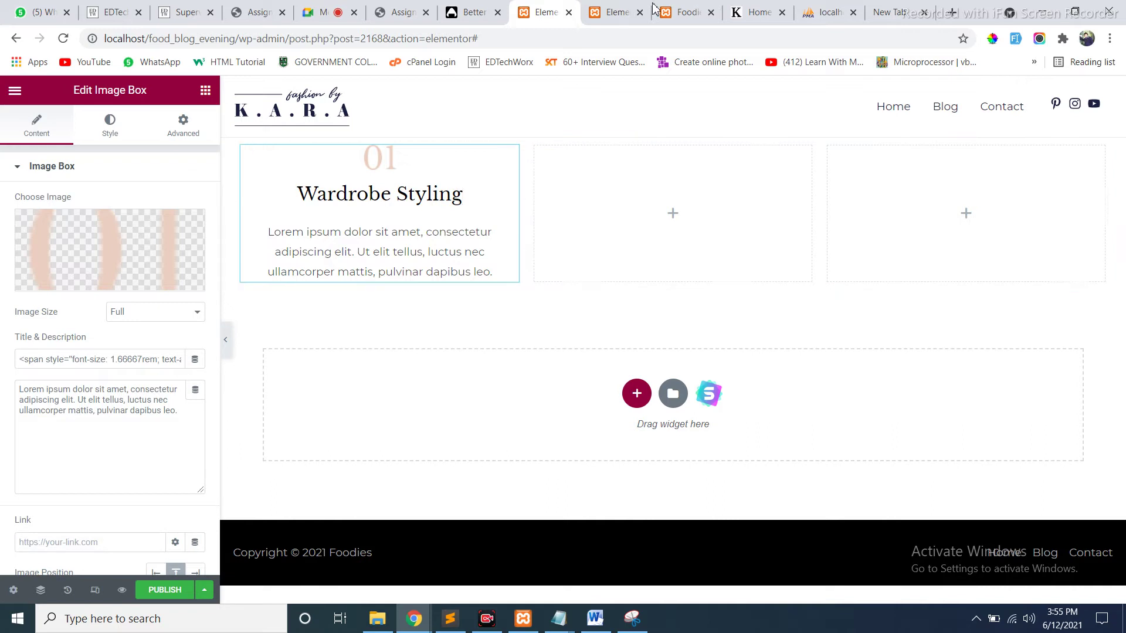
Replace the image box description with "Sem curae incidunt in. Illum, culpa debitis omnis convallis fugiat temporibus." from the Home page.
left_click(616, 12)
left_click_drag(285, 217, 469, 233)
left_click(474, 231)
key("Return")
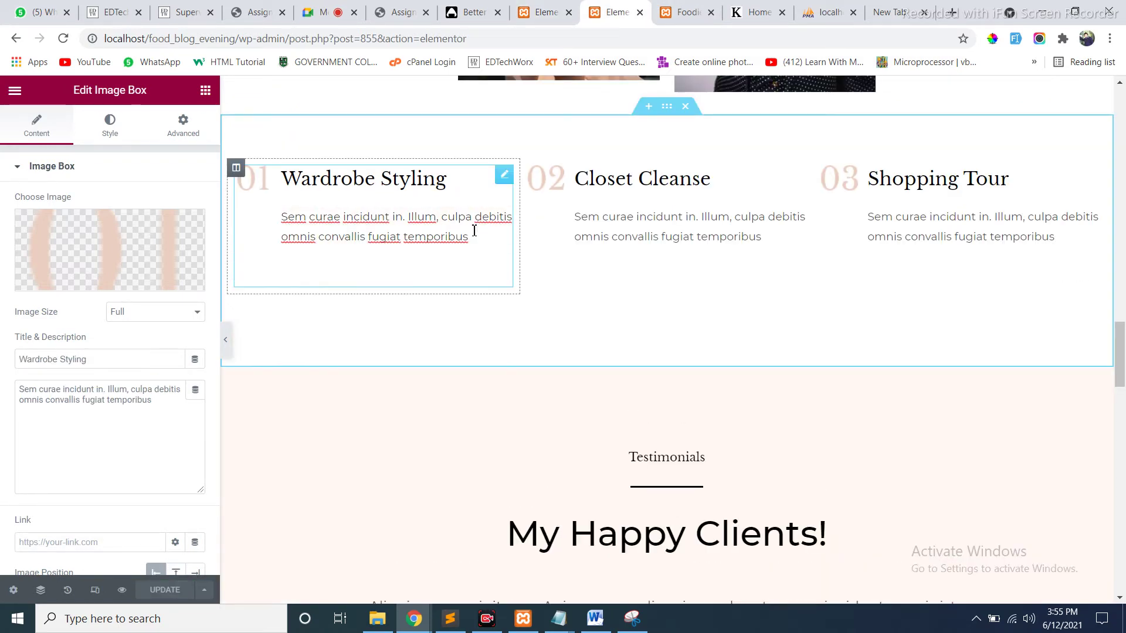
left_click_drag(469, 236, 293, 212)
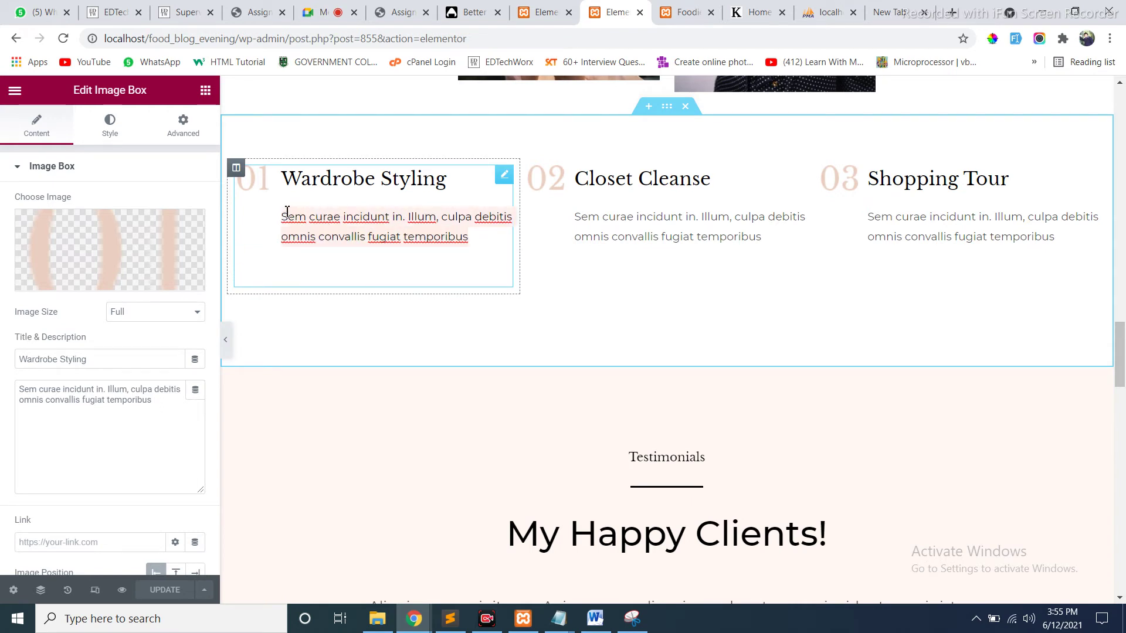
left_click(532, 17)
left_click(177, 410)
left_click_drag(178, 410, 18, 384)
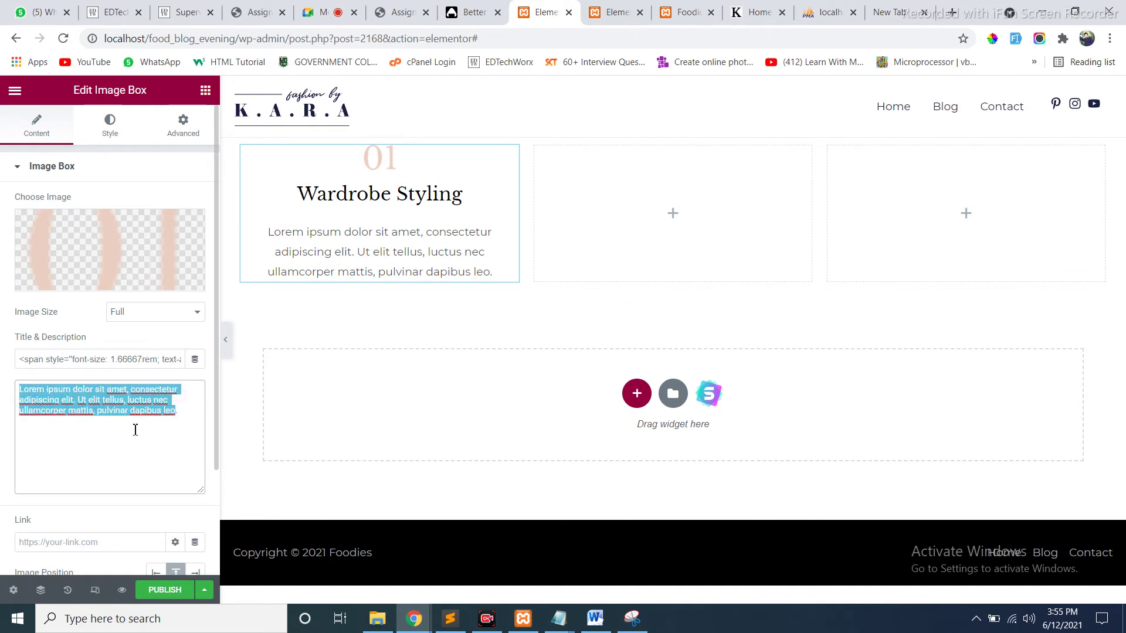
type("Sem curae incidunt in. Illum, culpa debitis omnis convallis fugiat temporibus.")
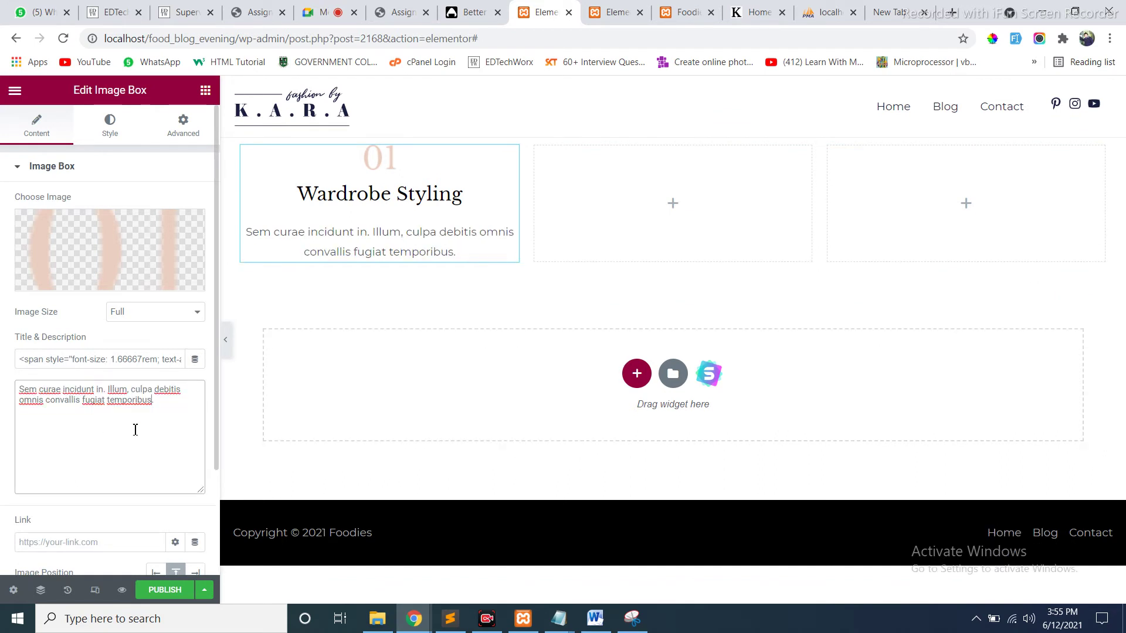
Set the image box's image position to left and compare it with the Home page's Wardrobe Styling box.
left_click_drag(216, 314, 215, 404)
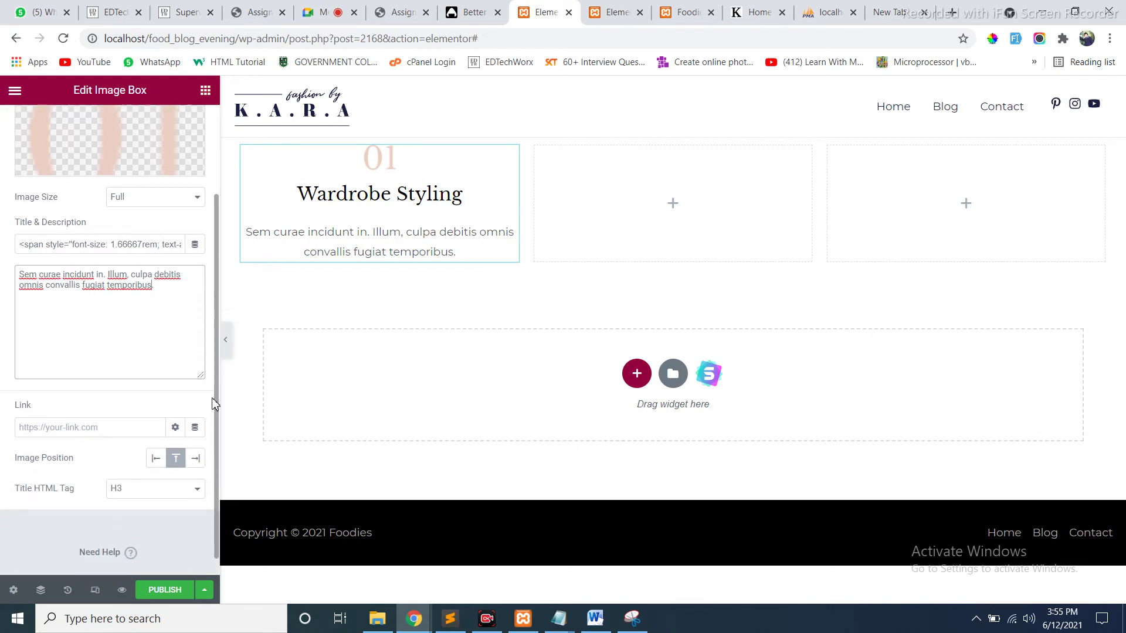
left_click(157, 459)
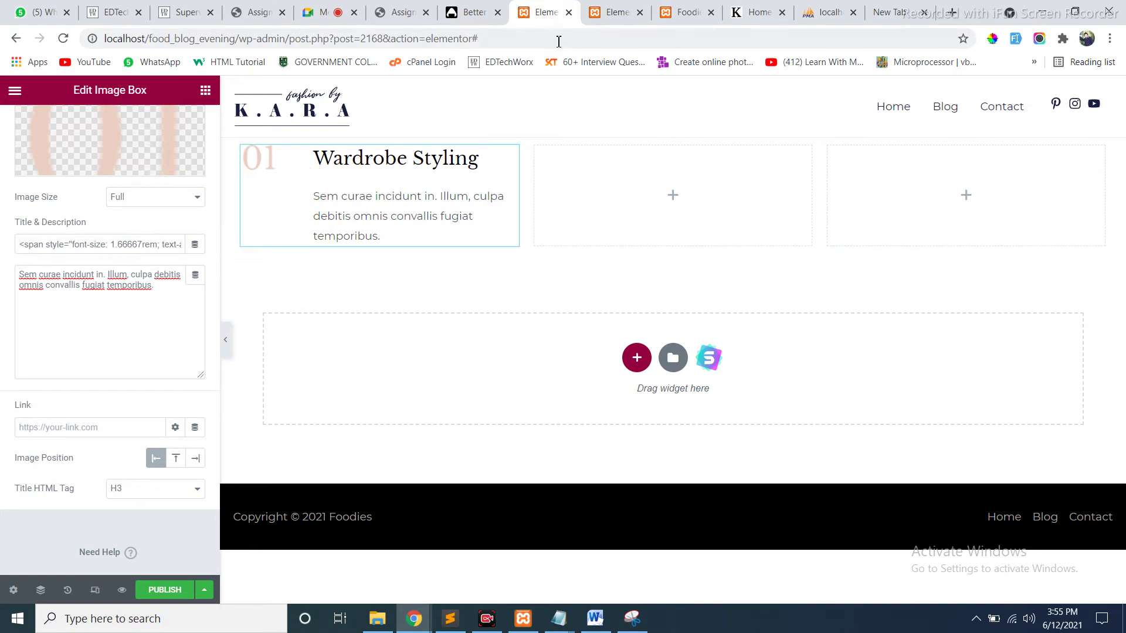
left_click(610, 13)
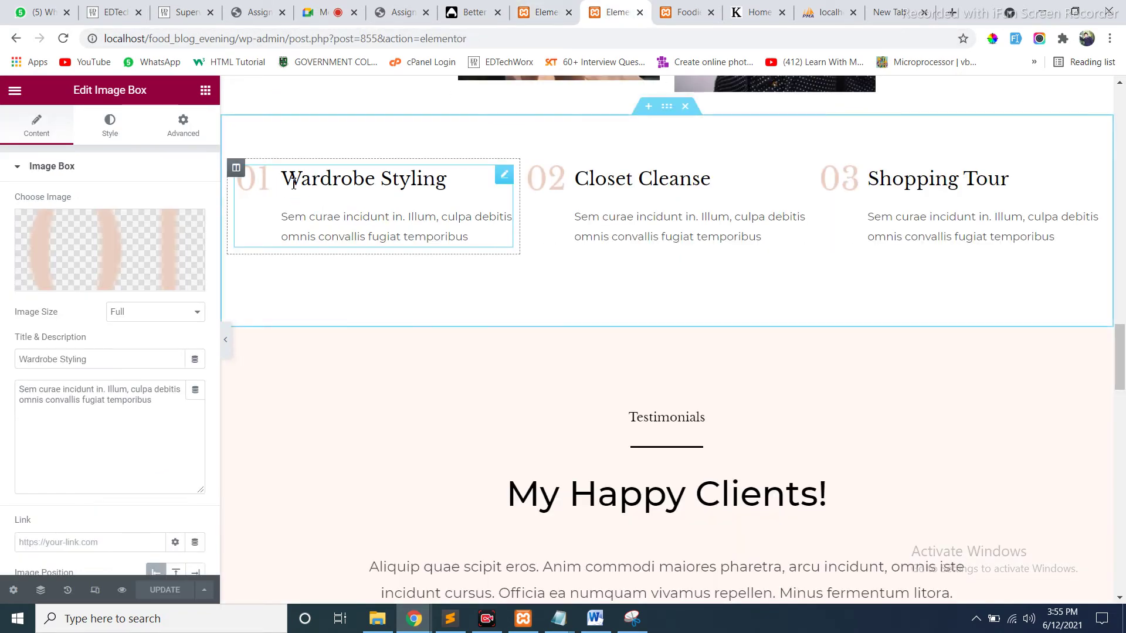
left_click(545, 12)
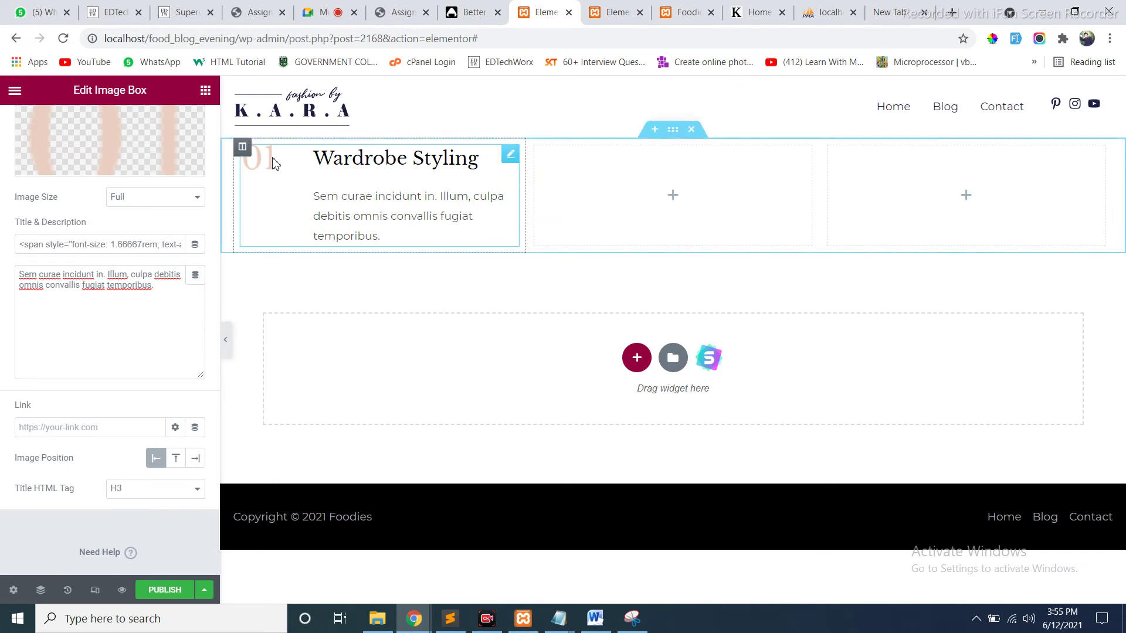
Set the image box's image spacing to 0 and width to 19%, comparing the result with the Home page.
scroll(224, 160, "down", 1)
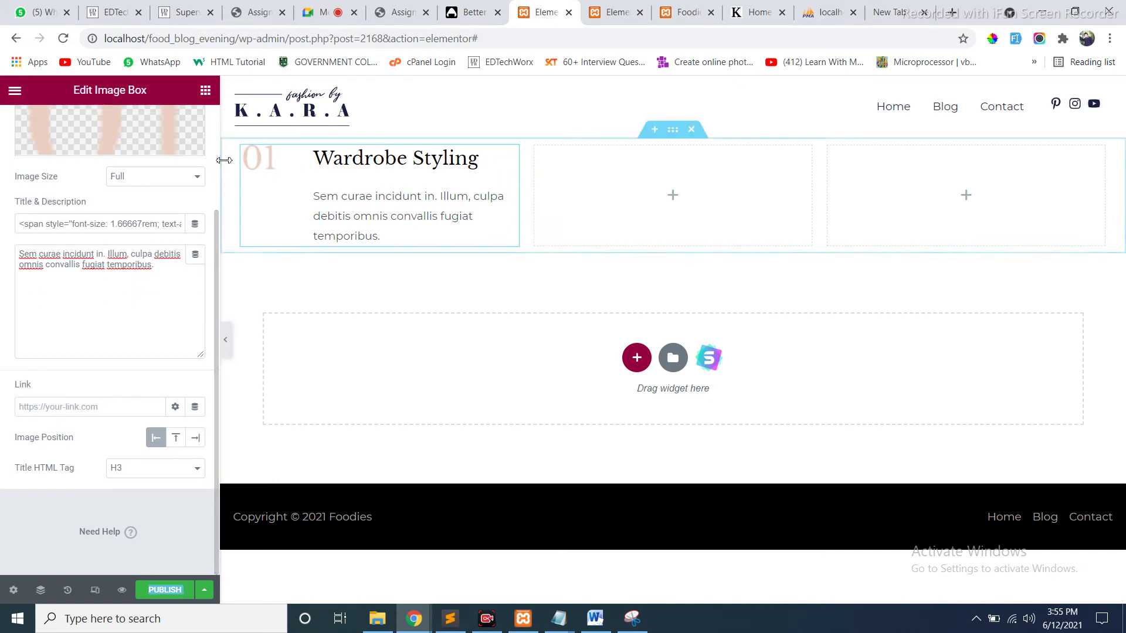
scroll(219, 228, "up", 5)
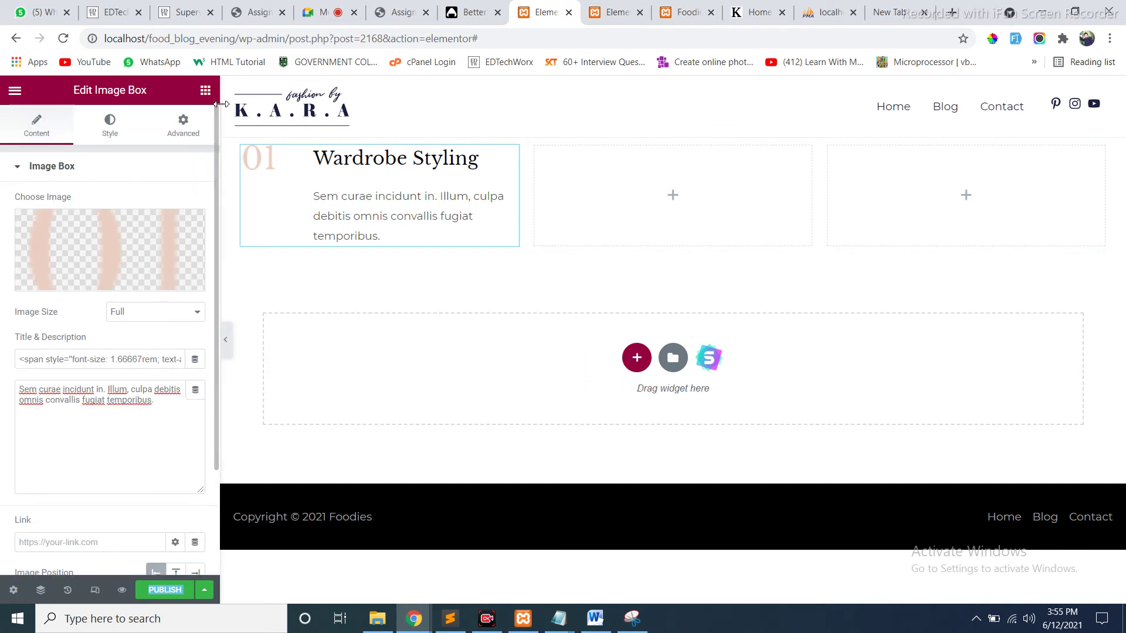
left_click(111, 130)
left_click(117, 166)
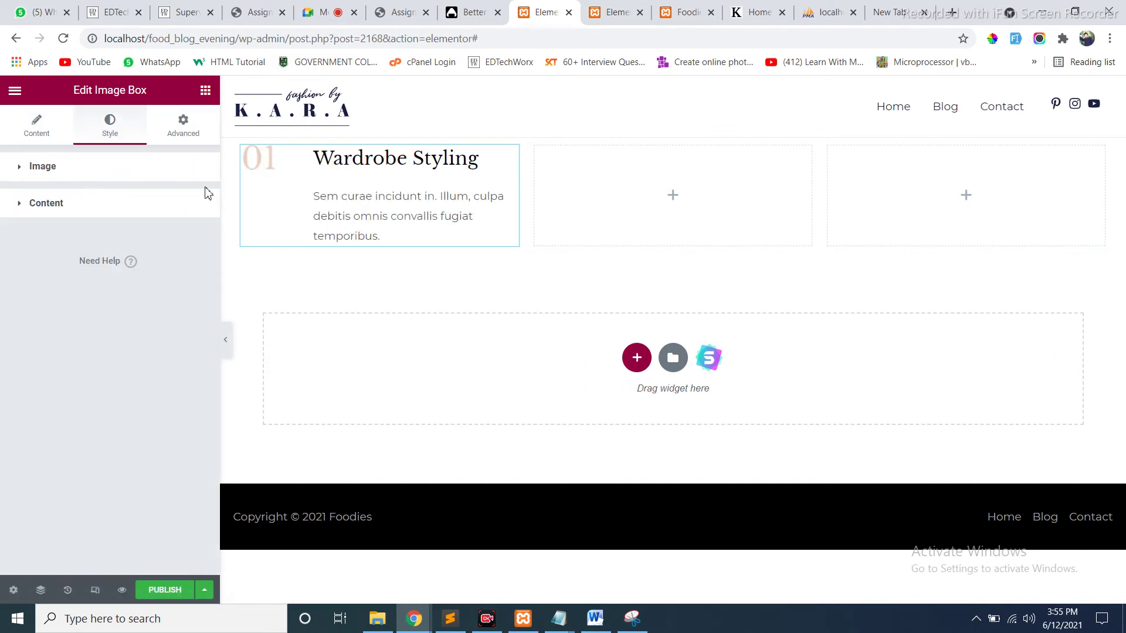
left_click(17, 168)
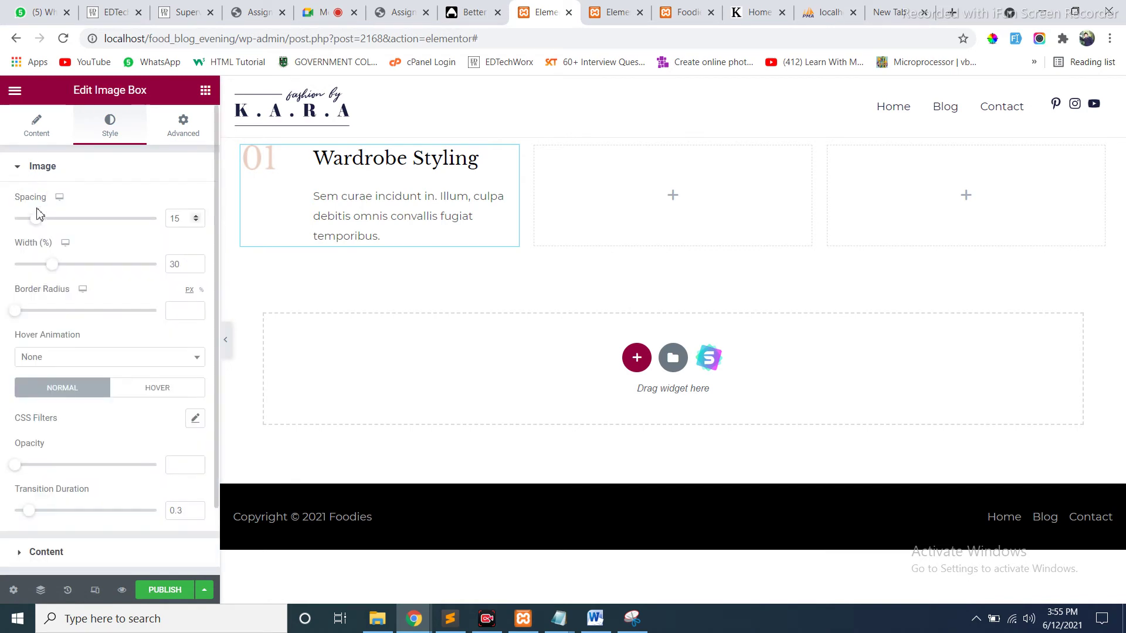
left_click_drag(34, 220, 12, 229)
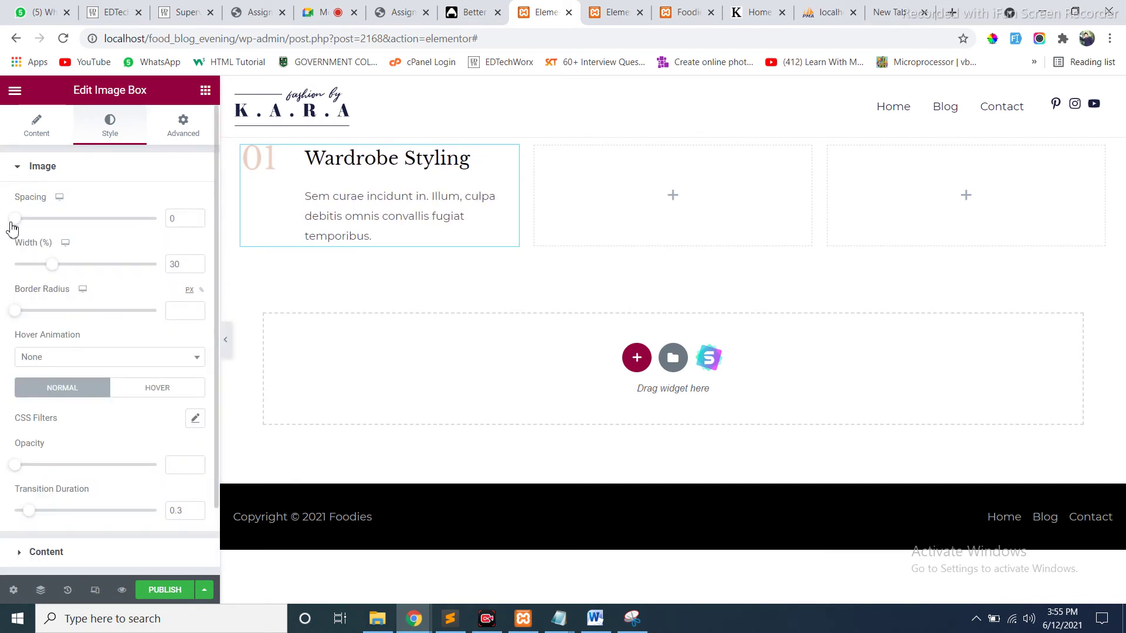
mouse_move(52, 268)
left_mouse_down()
mouse_move(22, 265)
mouse_move(34, 267)
left_mouse_up()
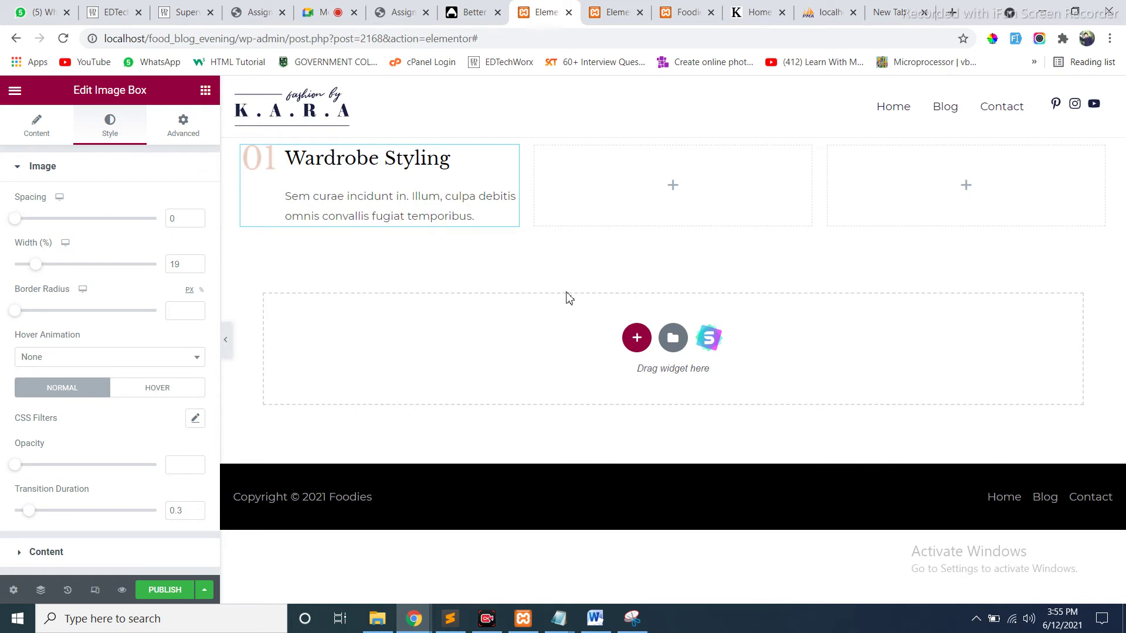
left_click(617, 12)
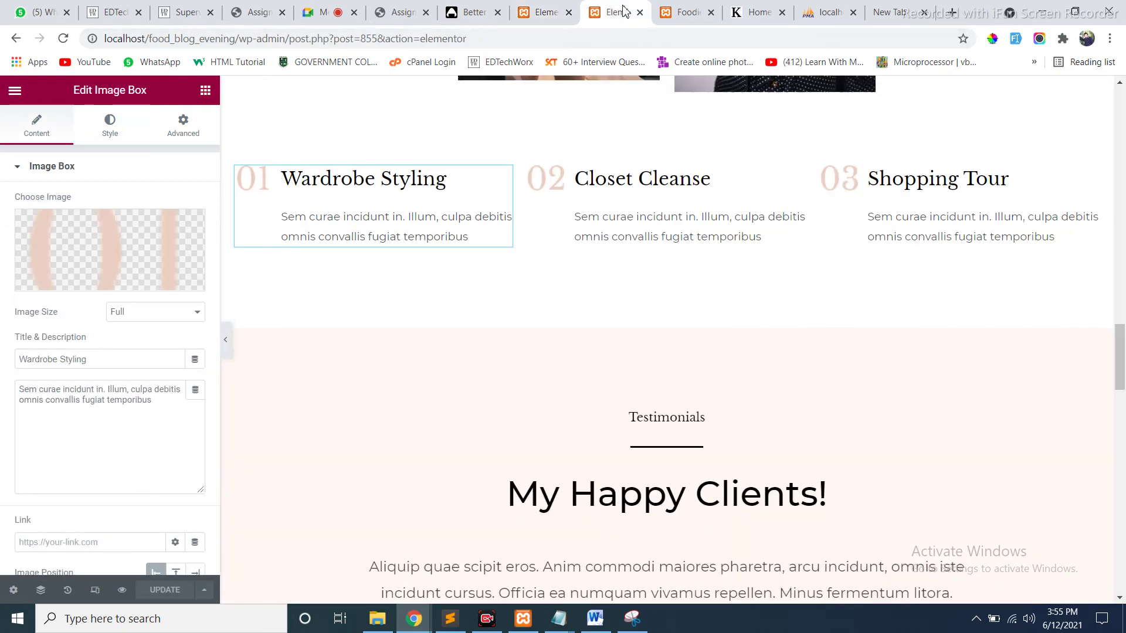
left_click(542, 12)
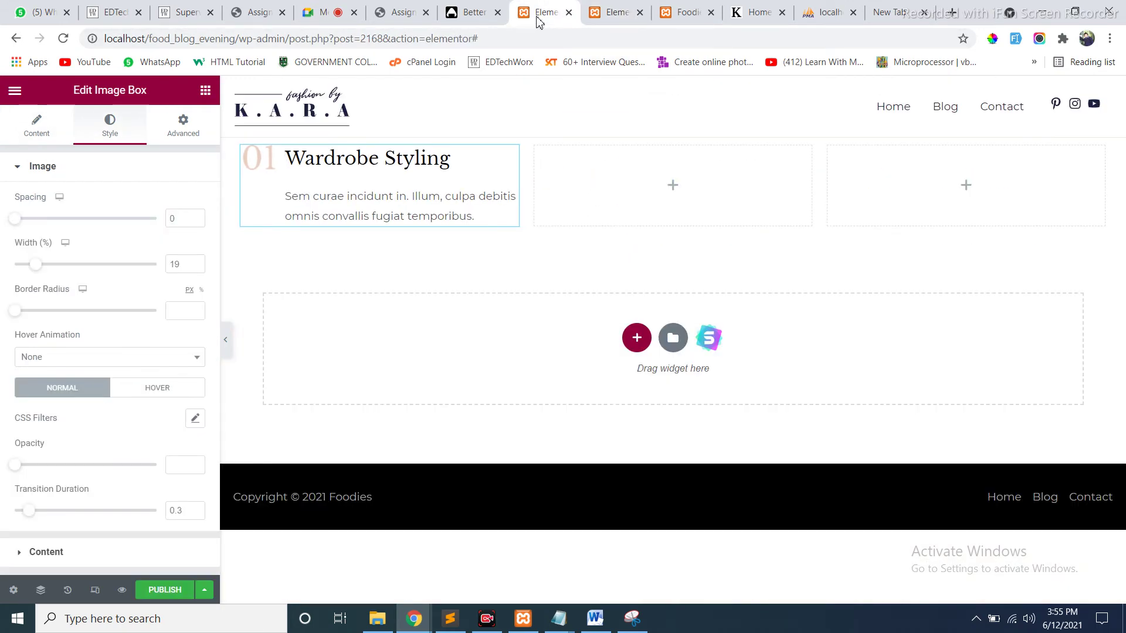
Open the widget list for filling the section's empty second column.
left_click(613, 203)
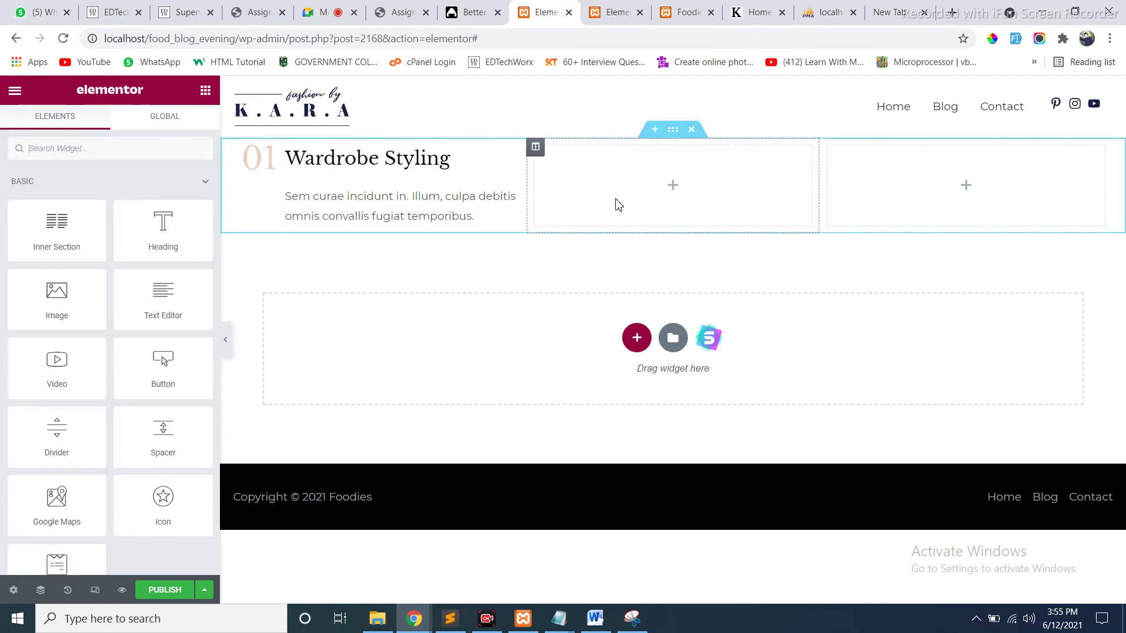